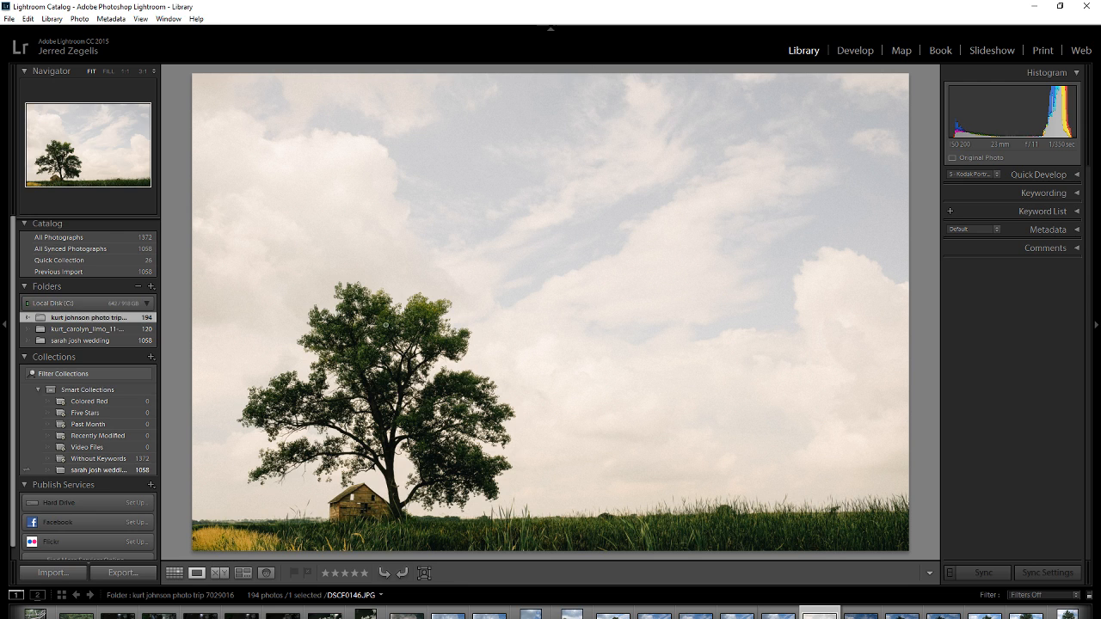
pyautogui.click(66, 239)
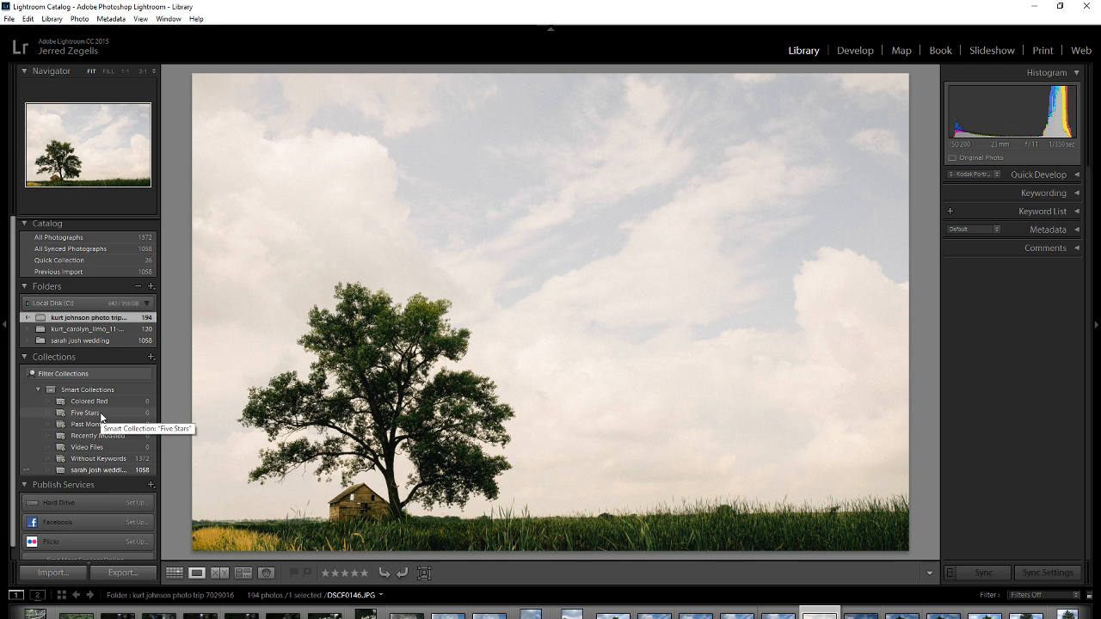
pyautogui.click(366, 574)
pyautogui.click(365, 574)
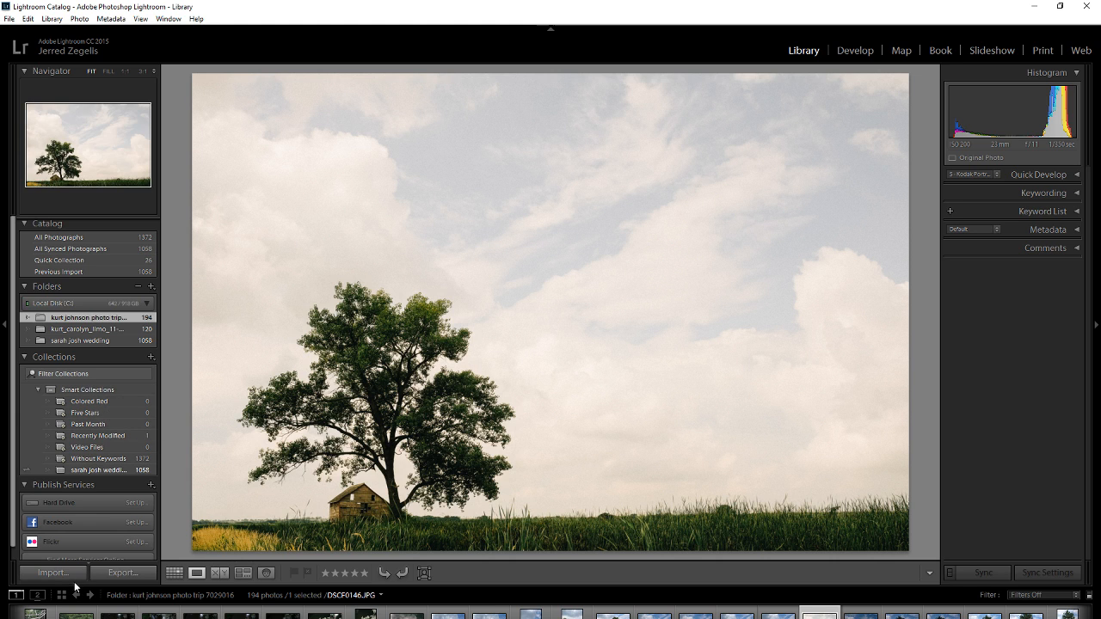
pyautogui.click(849, 49)
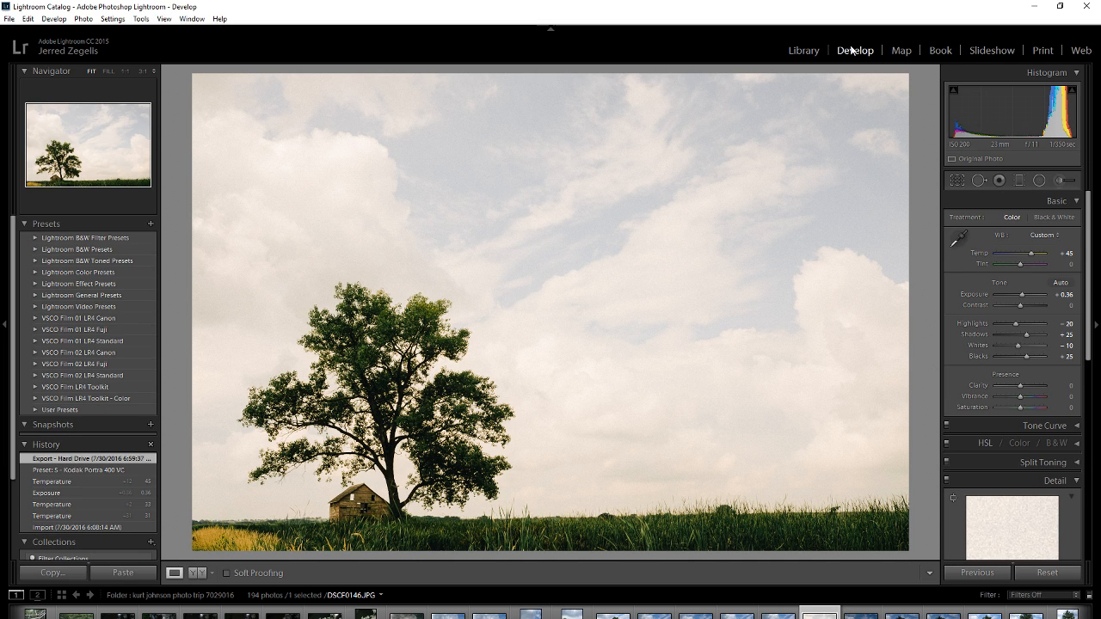
pyautogui.click(805, 50)
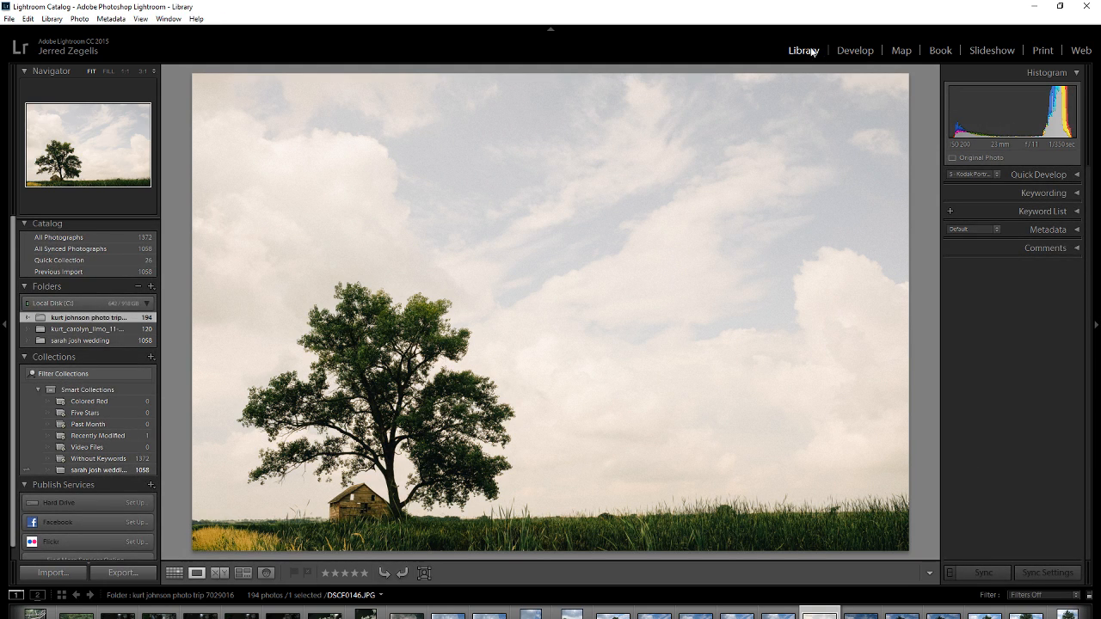
# Import all photos from the Desktop folder "Branched Oak RAW files 6-26-15" by adding them to the catalog.
pyautogui.click(69, 573)
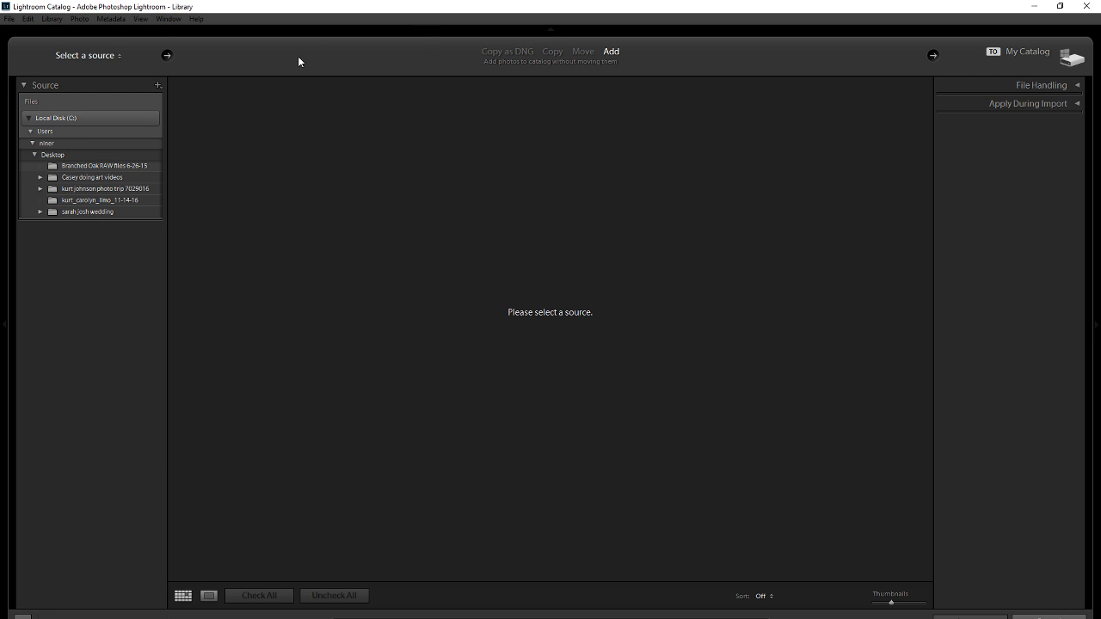
pyautogui.click(100, 60)
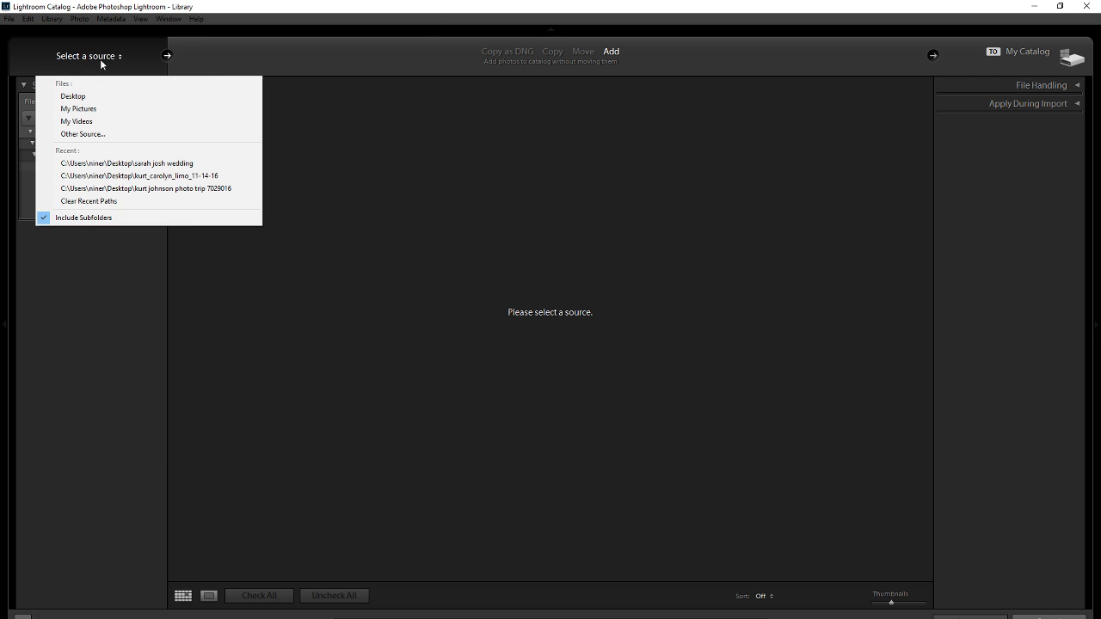
pyautogui.click(75, 96)
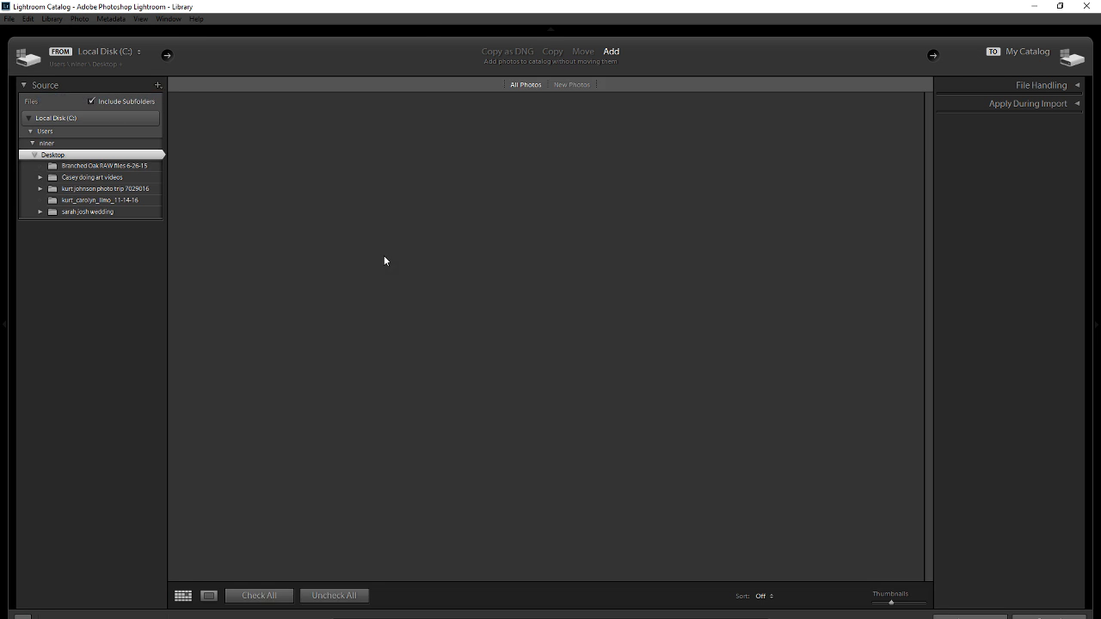
pyautogui.click(90, 168)
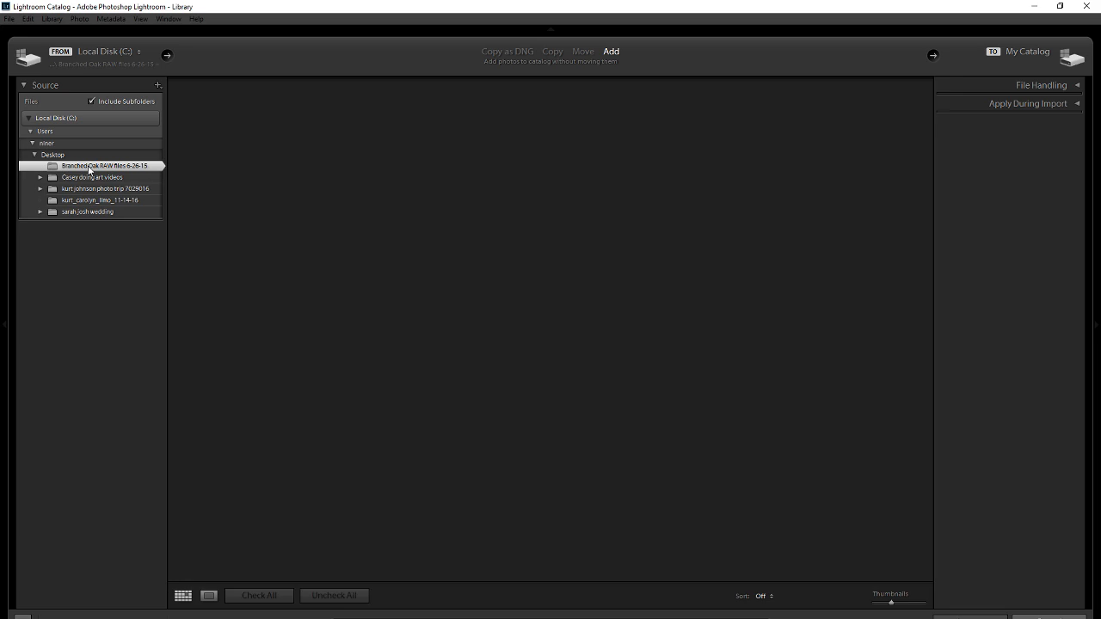
pyautogui.click(970, 617)
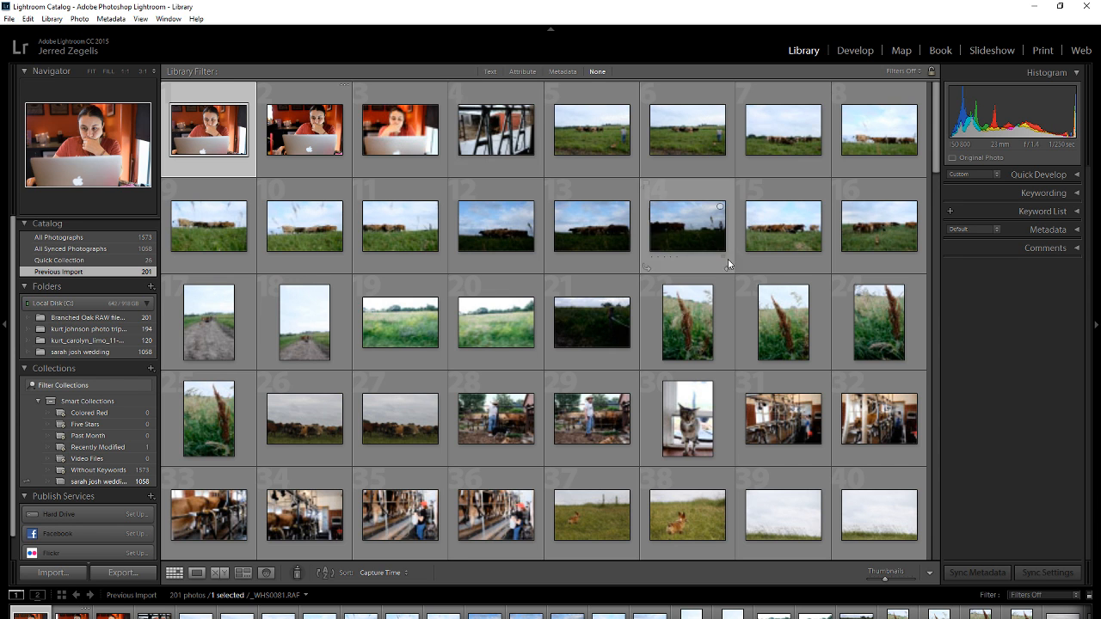
# Browse the imported photos, view the cow's head close-up _WHS0139.RAF enlarged, and return to the grid.
pyautogui.scroll(-15, 731, 262)
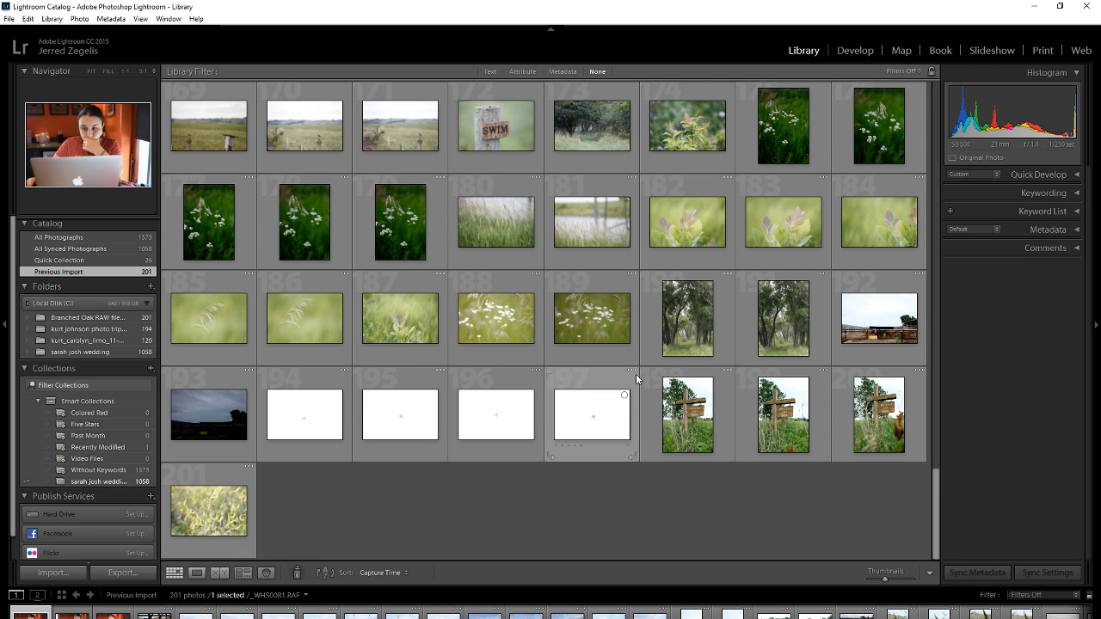
pyautogui.scroll(15, 370, 526)
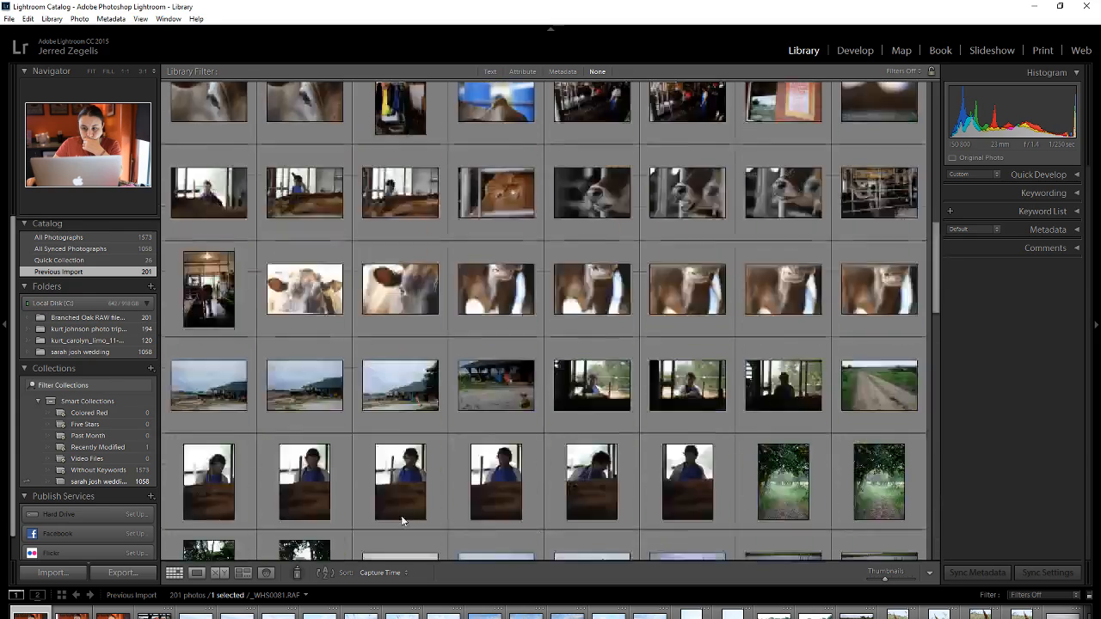
pyautogui.scroll(-8, 414, 513)
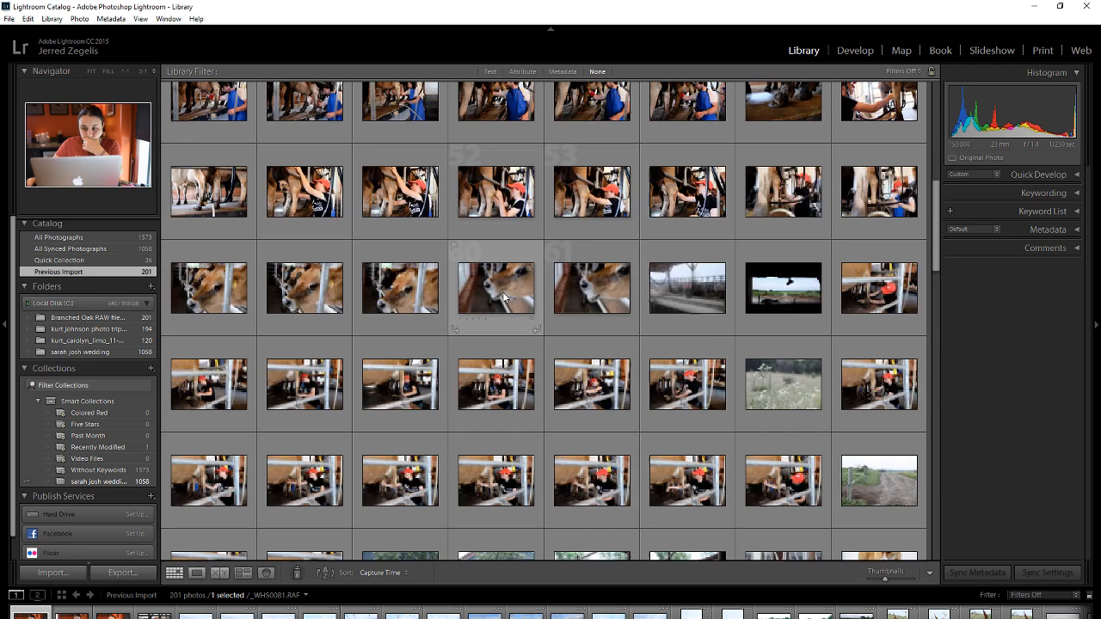
pyautogui.doubleClick(503, 297)
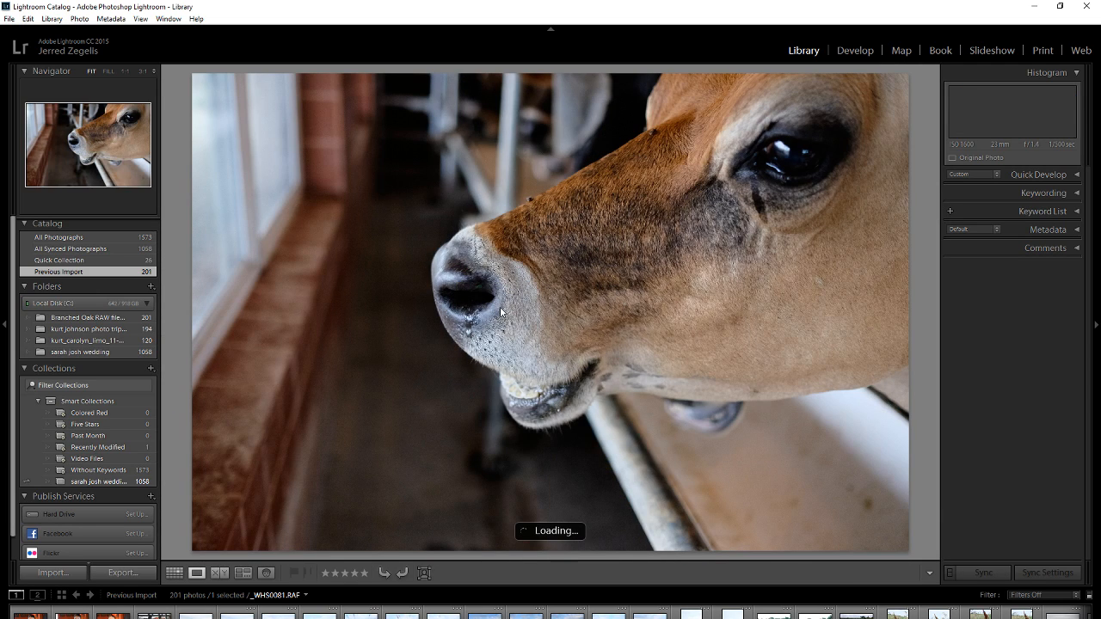
pyautogui.doubleClick(501, 308)
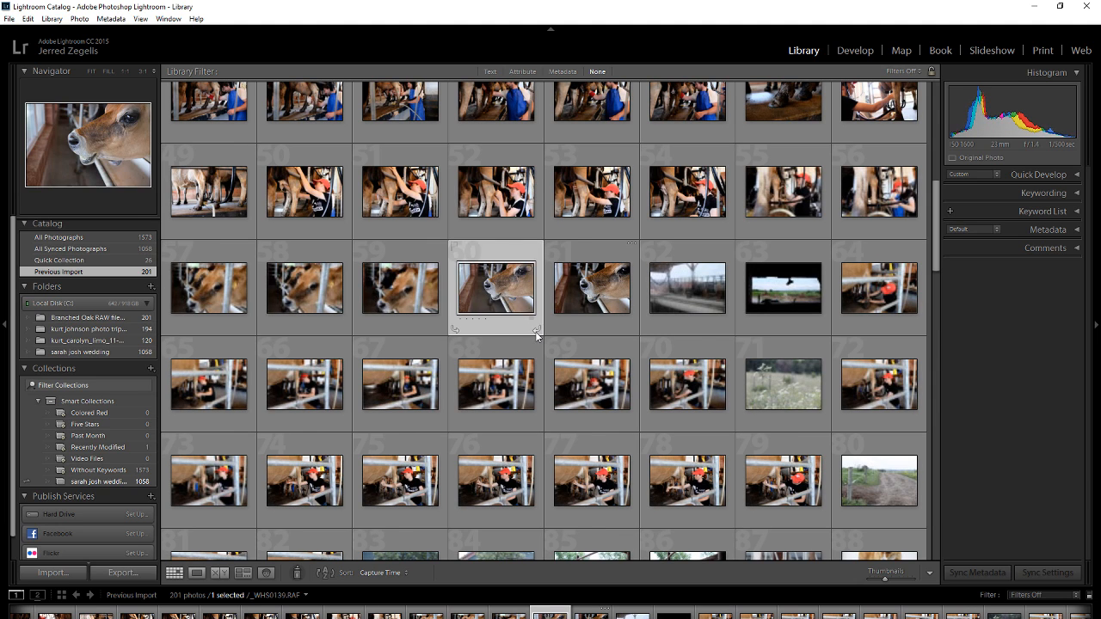
# Rotate the cow's head close-up clockwise and back again, and look over the keyword list and keywording options.
pyautogui.click(535, 330)
pyautogui.click(456, 330)
pyautogui.click(1073, 230)
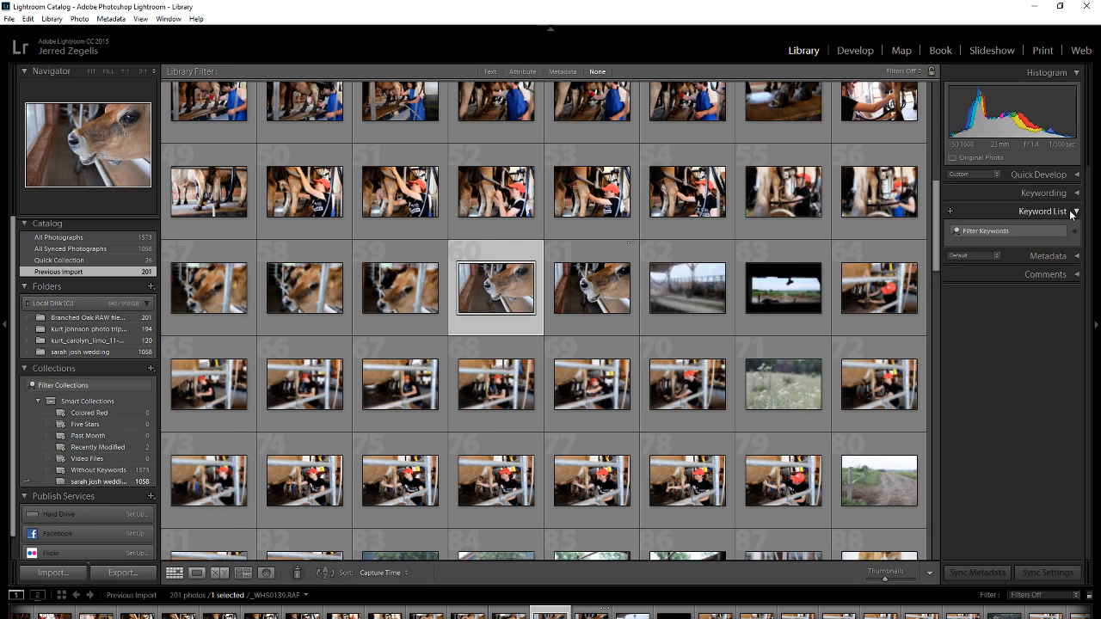
pyautogui.click(1067, 195)
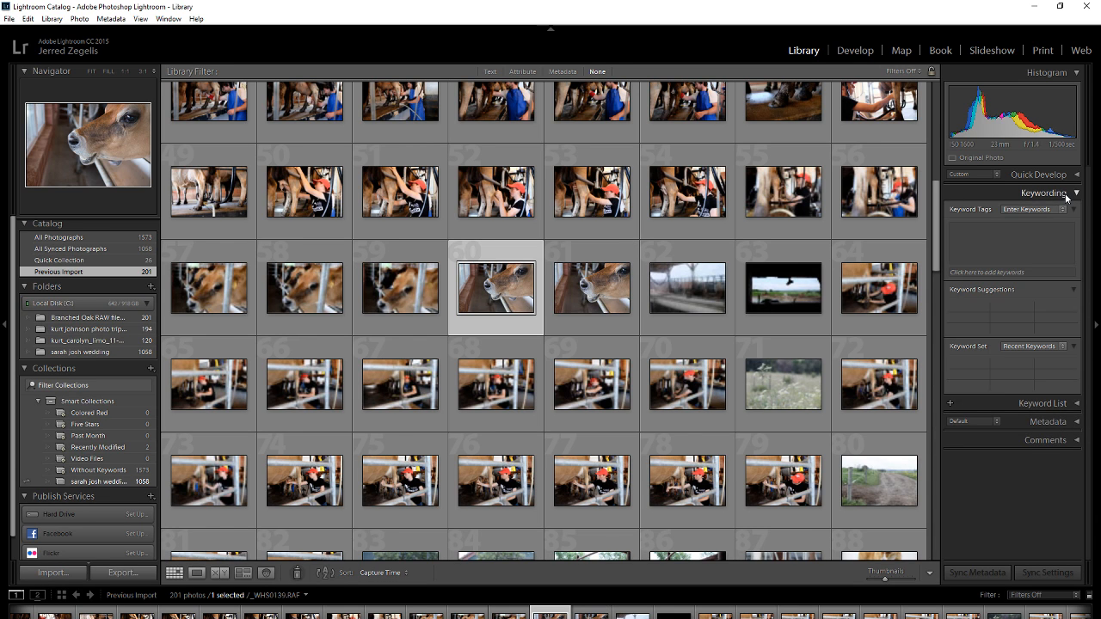
pyautogui.click(1067, 194)
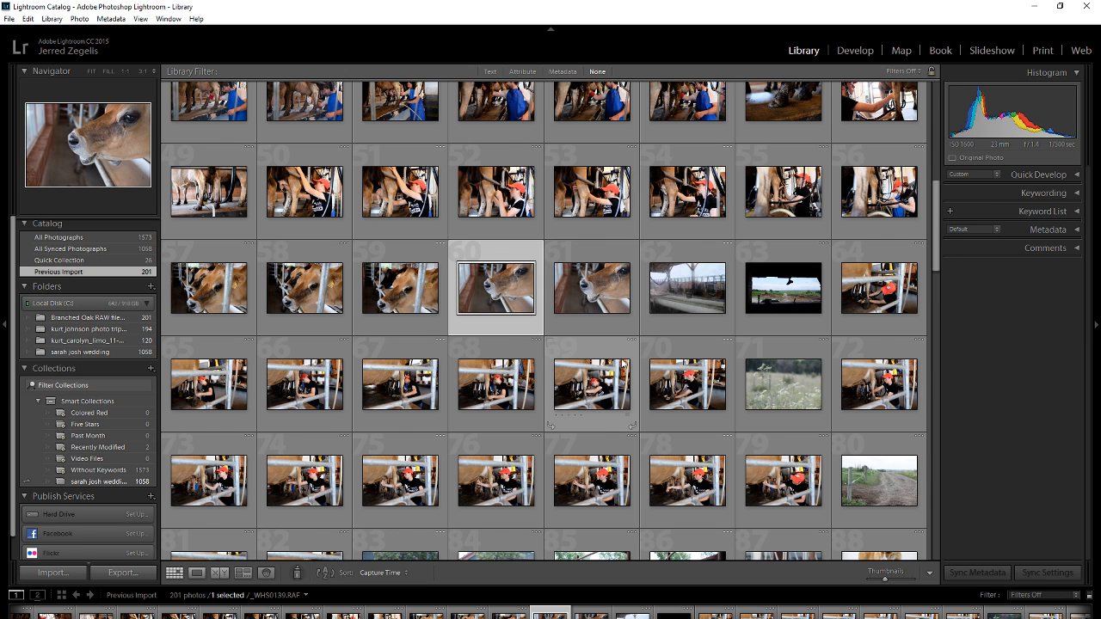
# Check the cow in the barnyard photo _WHS0084.RAF at 1:1 zoom, return to fit, and flag the photo as rejected.
pyautogui.scroll(10, 623, 365)
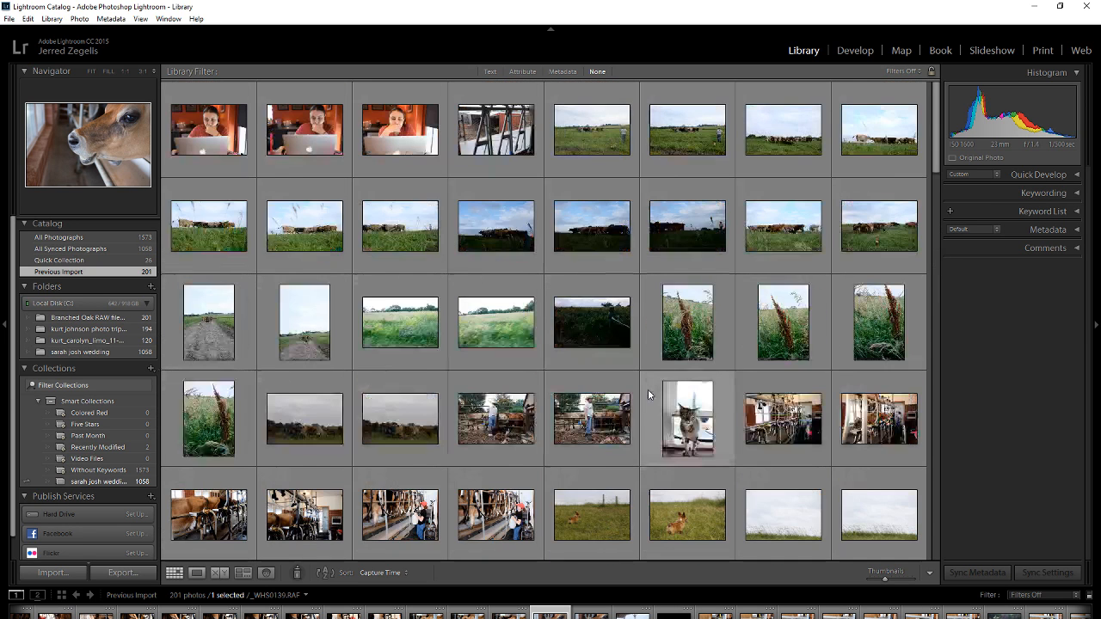
pyautogui.doubleClick(519, 143)
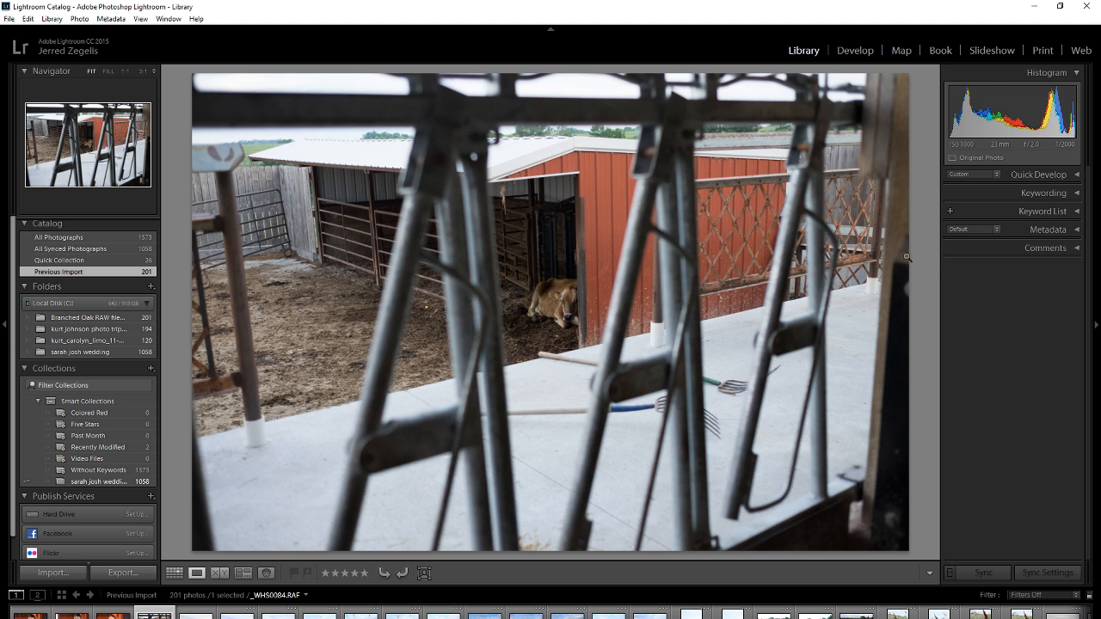
pyautogui.click(558, 342)
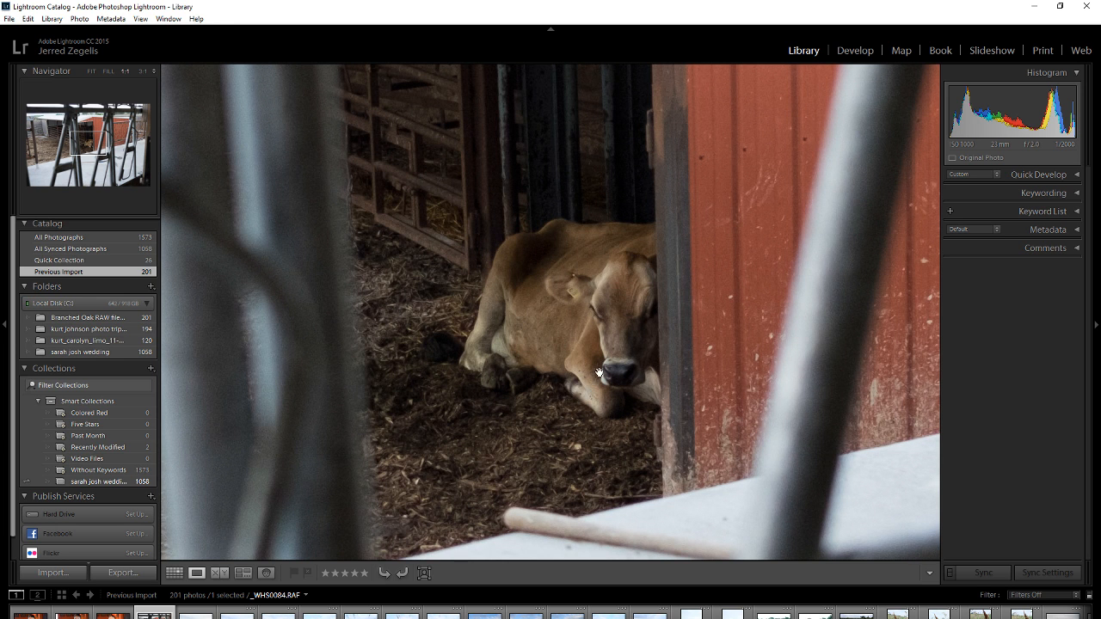
pyautogui.click(593, 319)
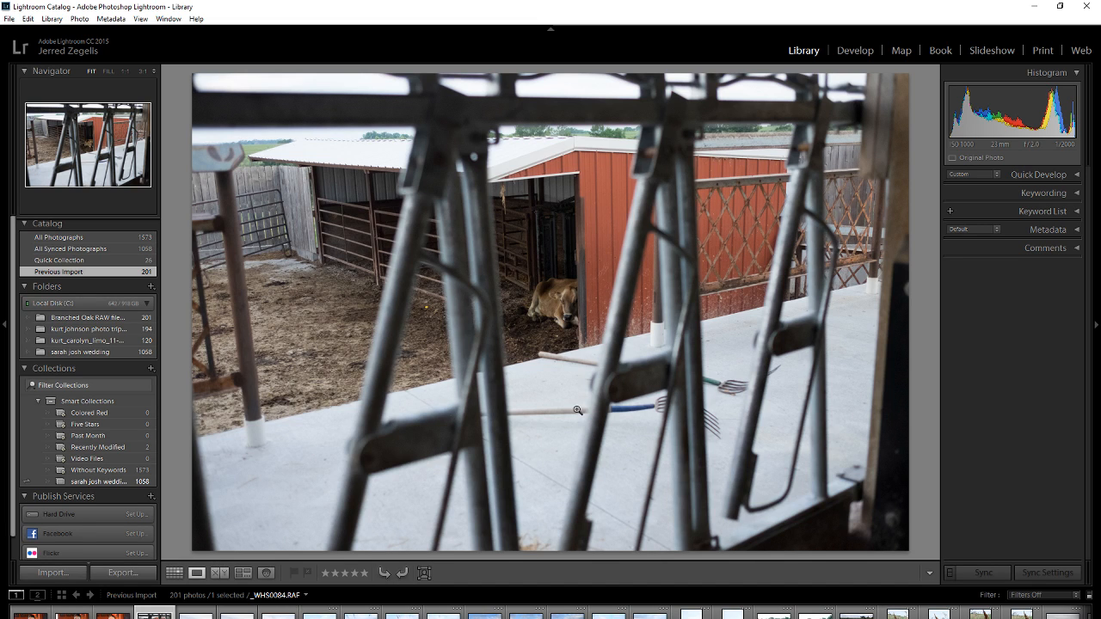
pyautogui.click(310, 572)
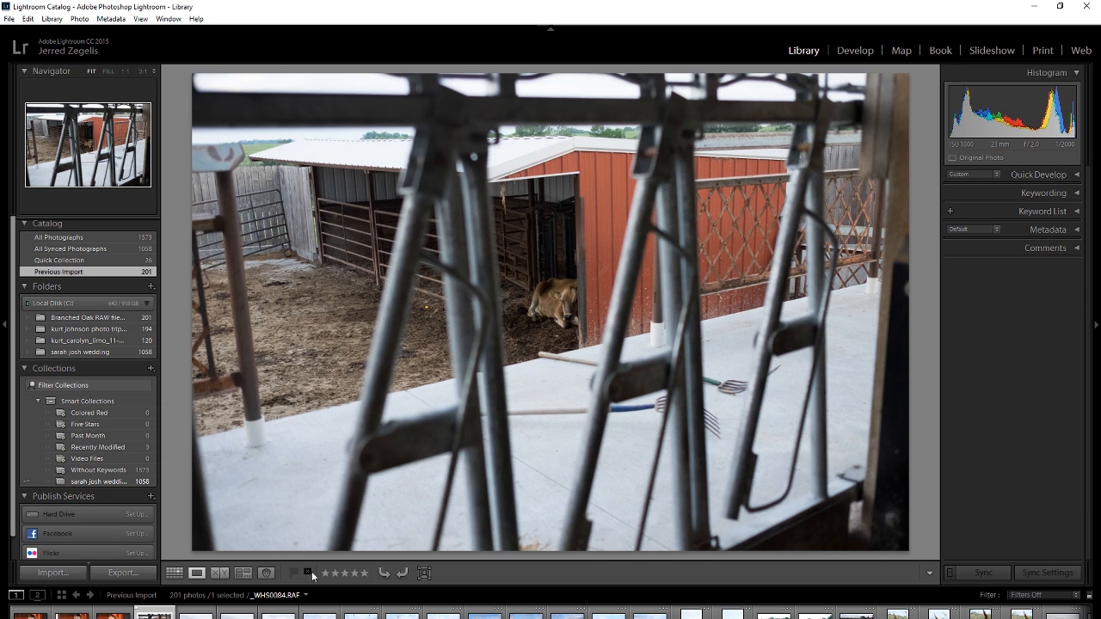
# Compare the barnyard photo side by side with the cow's head close-up, and return to the grid.
pyautogui.click(217, 574)
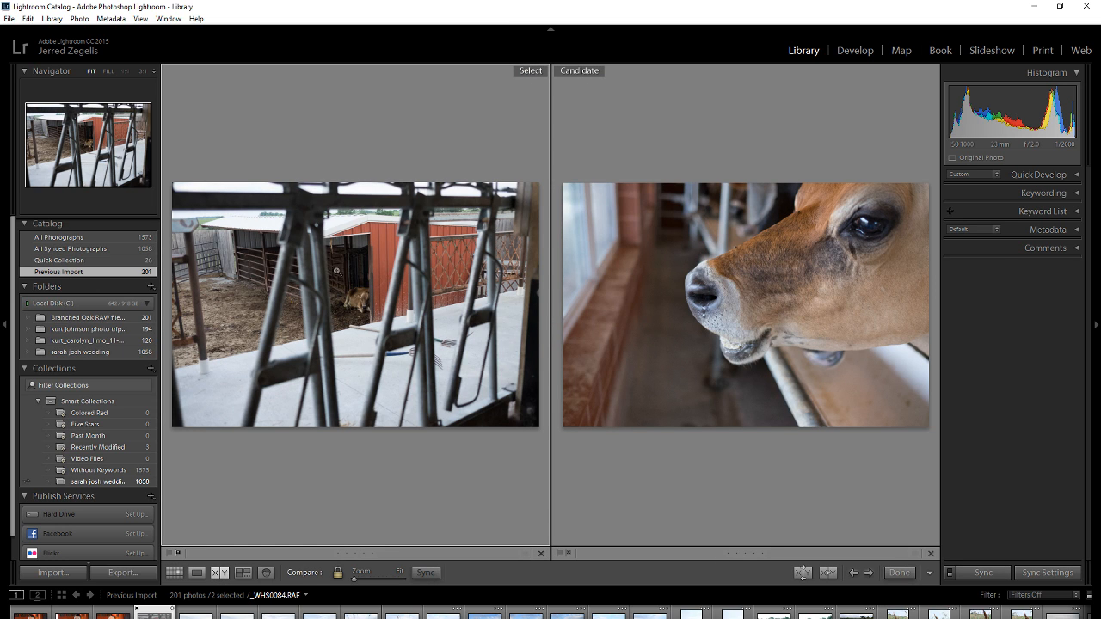
pyautogui.click(197, 572)
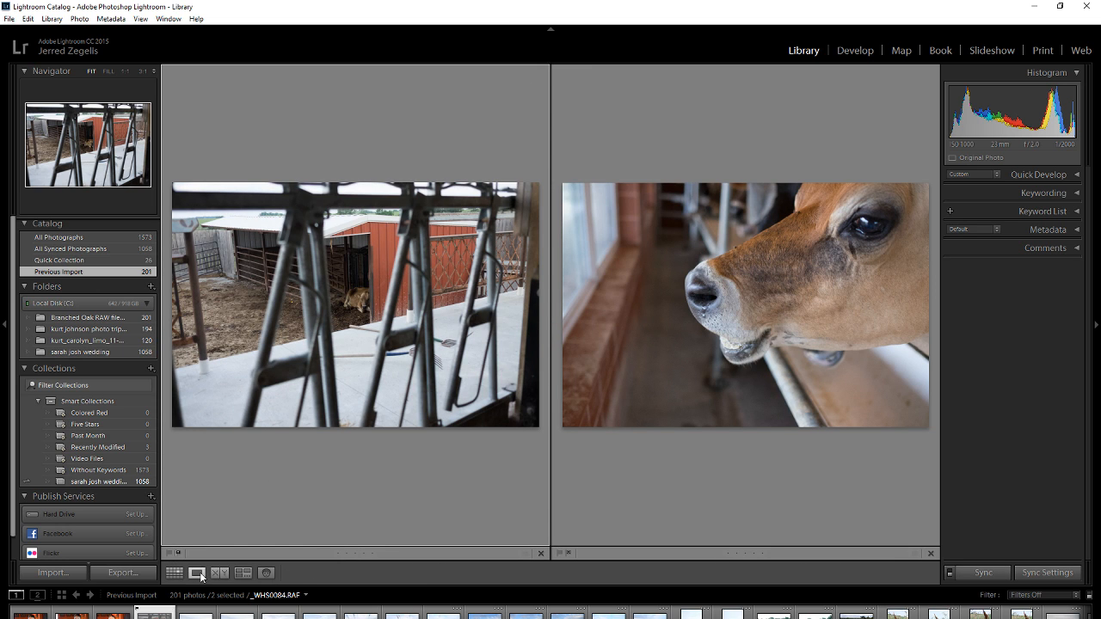
pyautogui.click(173, 572)
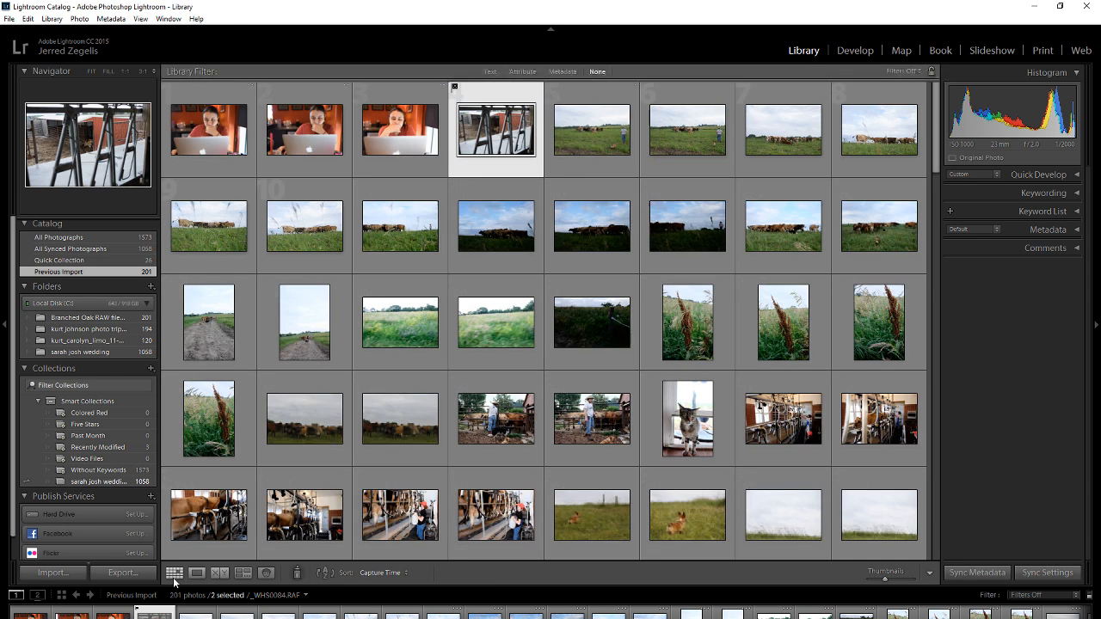
# Go through enlarged photos from _WHS0104.RAF onward, flagging the dog photo _IRK9765.CR2 and the milking photo _WHS0120.RAF as picks.
pyautogui.doubleClick(413, 332)
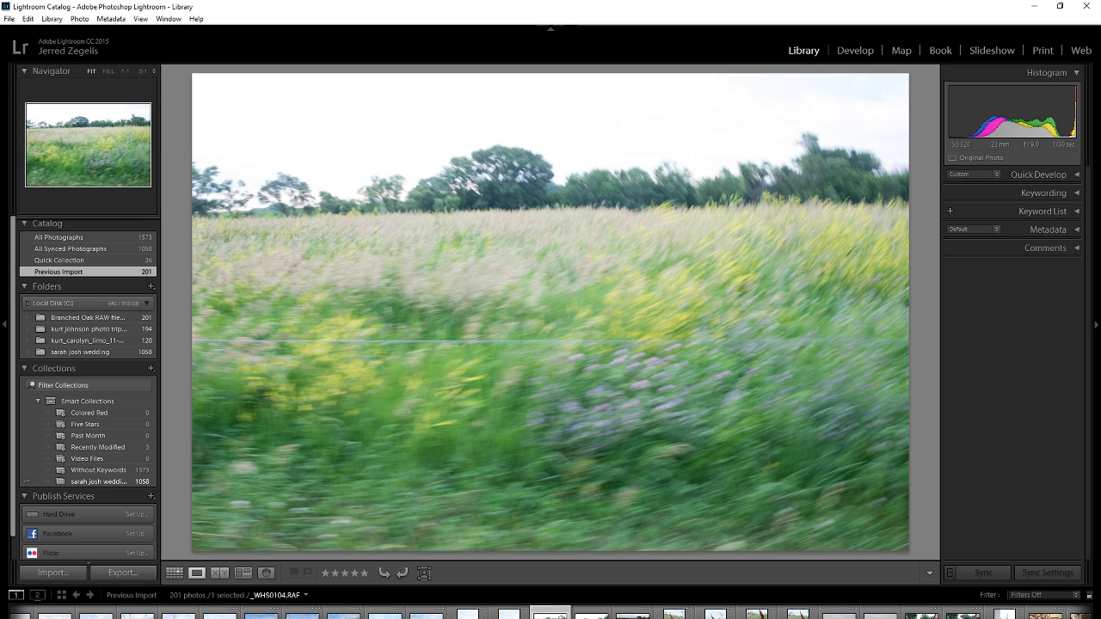
pyautogui.scroll(-5, 509, 615)
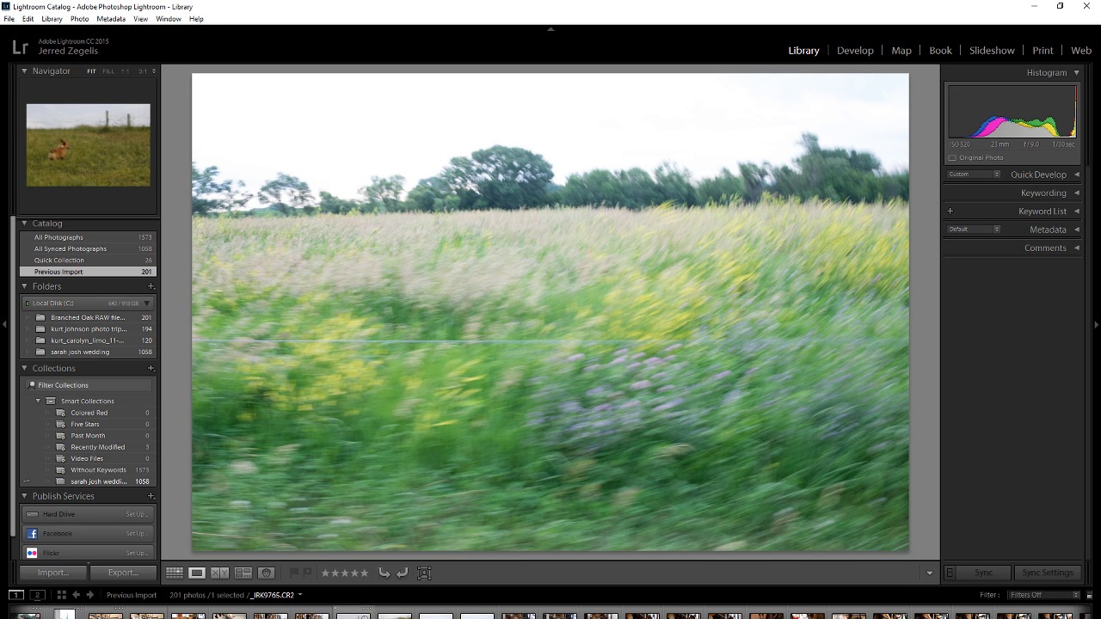
pyautogui.click(353, 612)
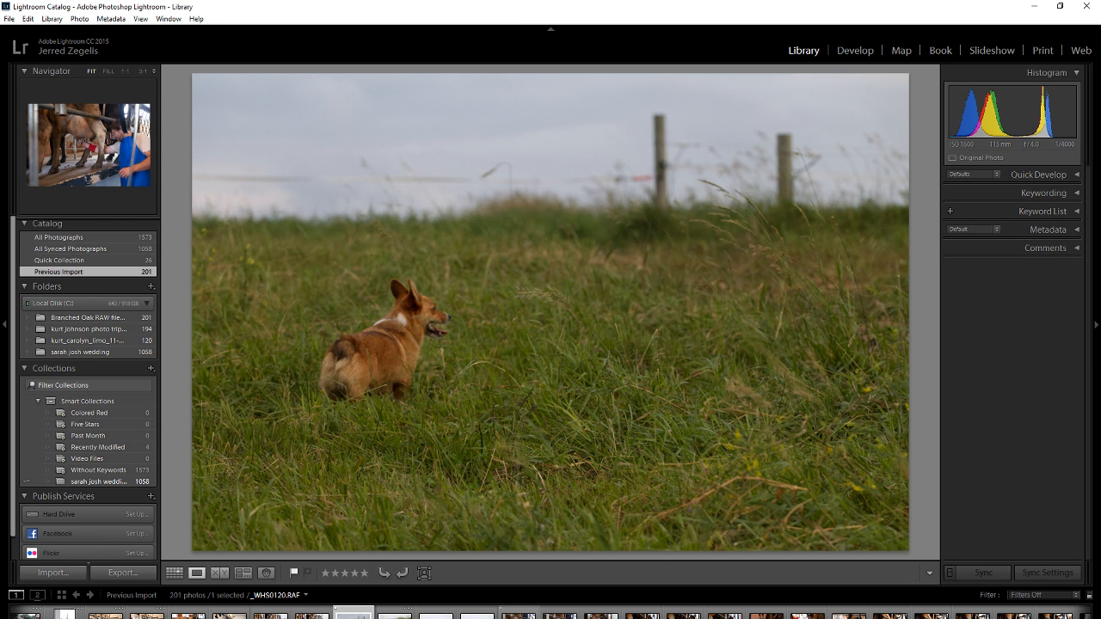
pyautogui.click(519, 614)
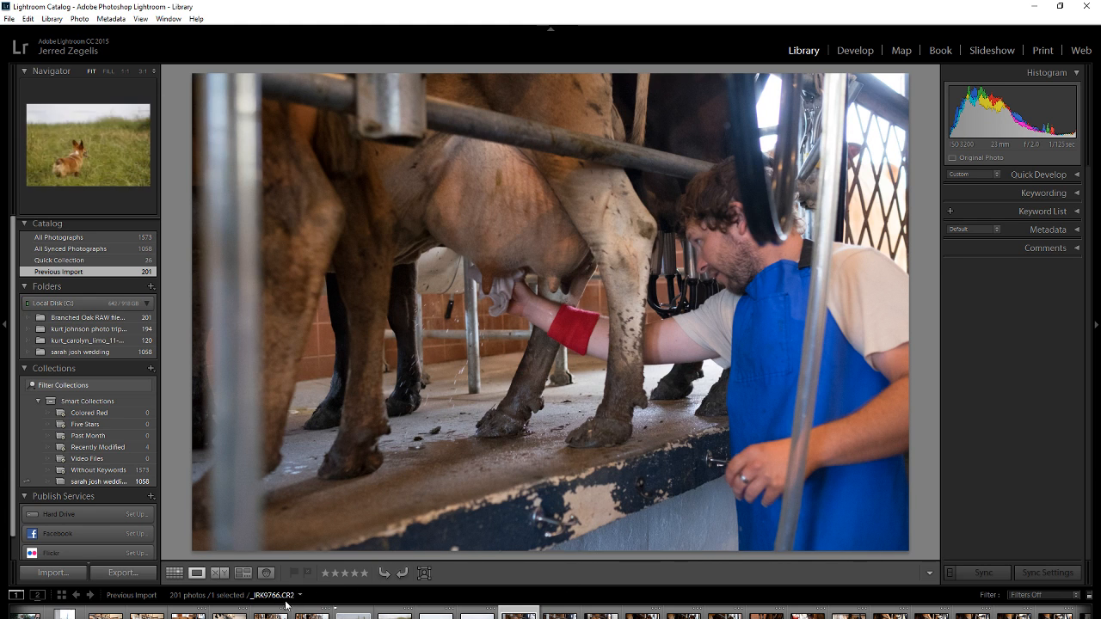
pyautogui.click(294, 573)
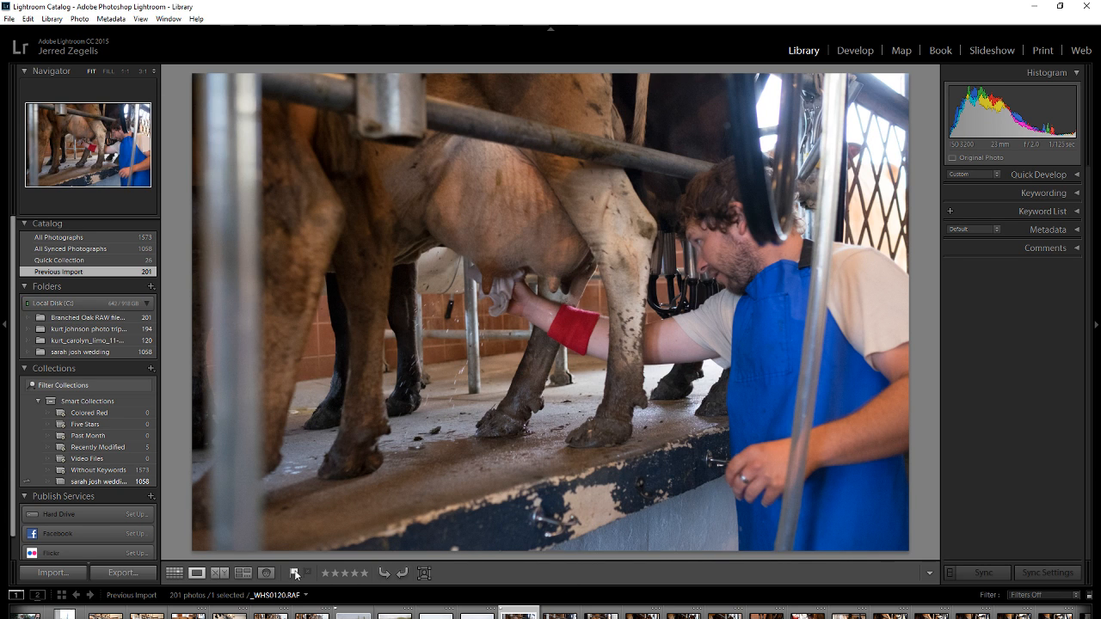
# Filter the imported photos to Flagged to view only the picks, and return the filter to Filters Off.
pyautogui.click(1043, 596)
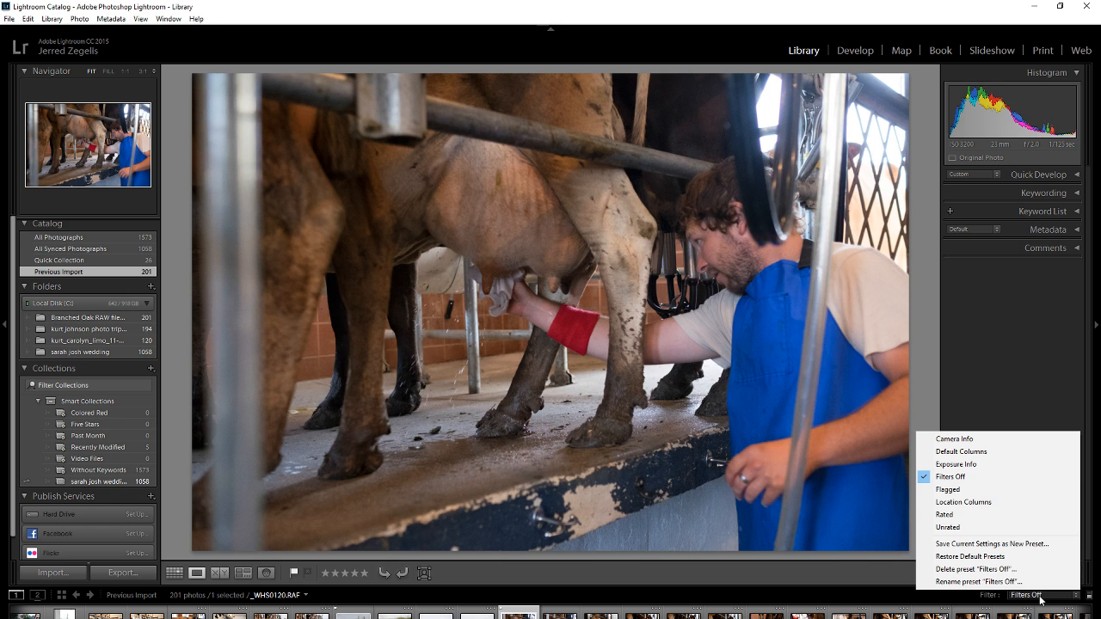
pyautogui.click(977, 490)
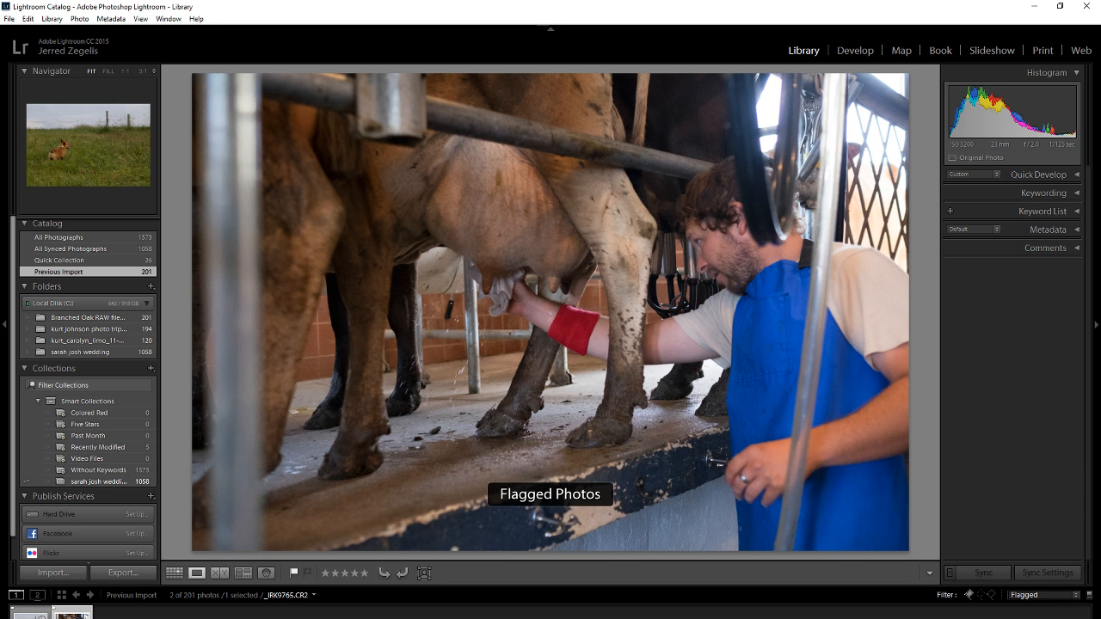
pyautogui.click(1043, 596)
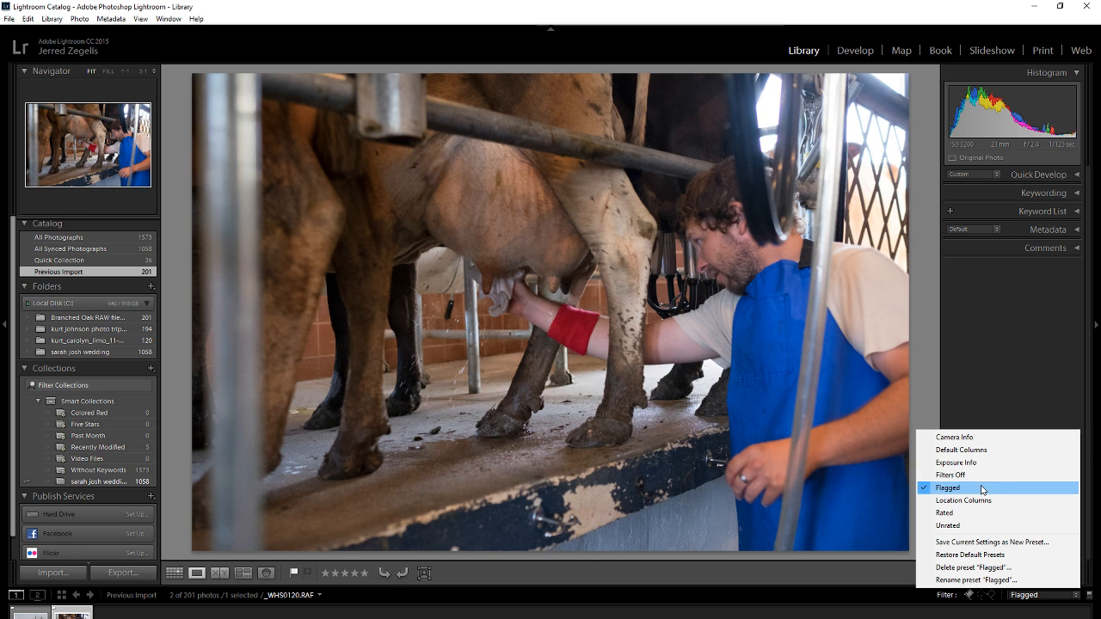
pyautogui.click(980, 486)
pyautogui.click(1066, 595)
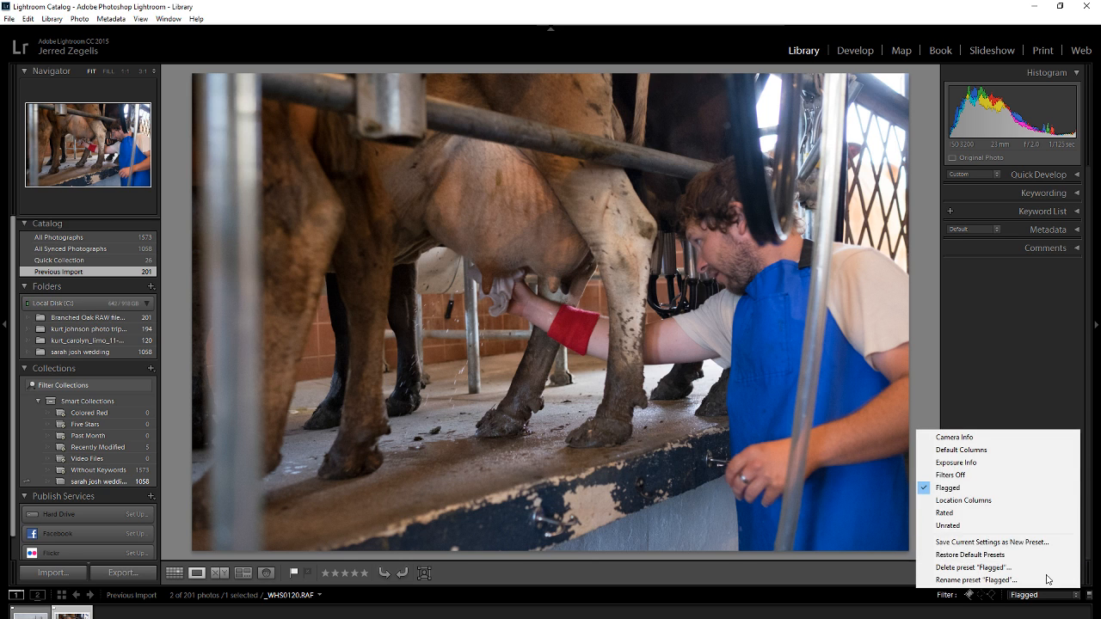
pyautogui.click(973, 478)
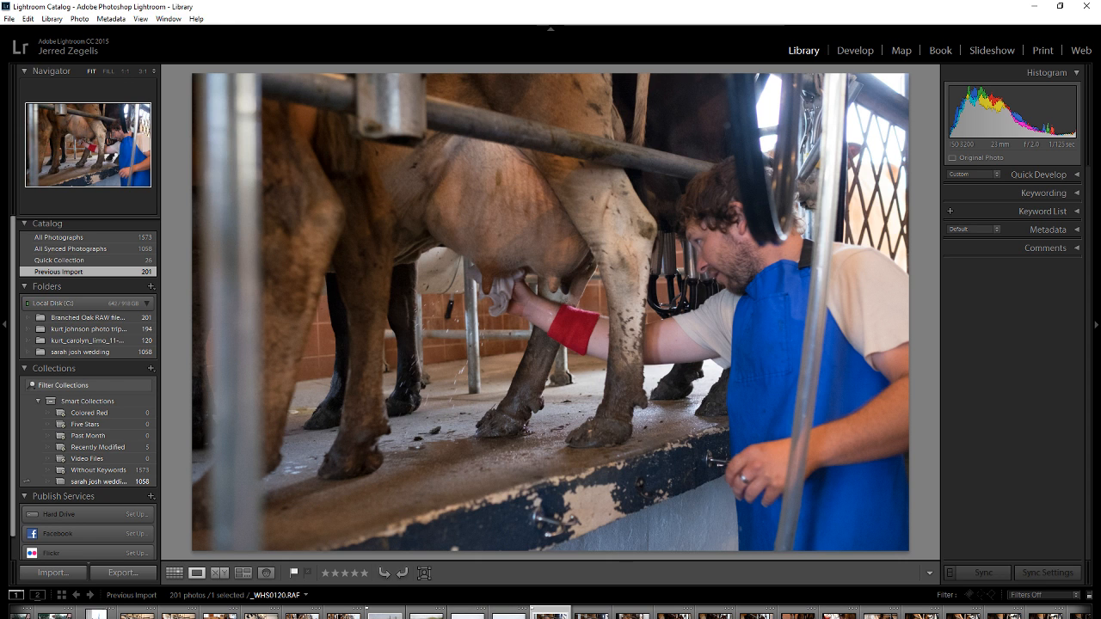
# Browse the similar milking photos in the filmstrip to compare them, and return to _WHS0121.RAF.
pyautogui.scroll(-10, 542, 615)
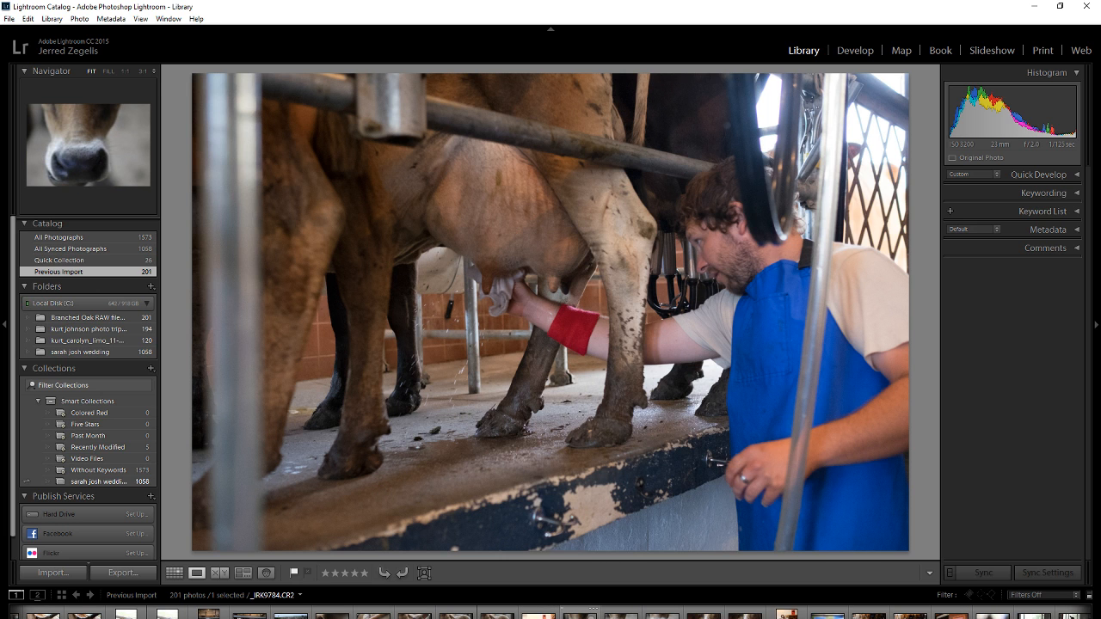
pyautogui.scroll(6, 551, 615)
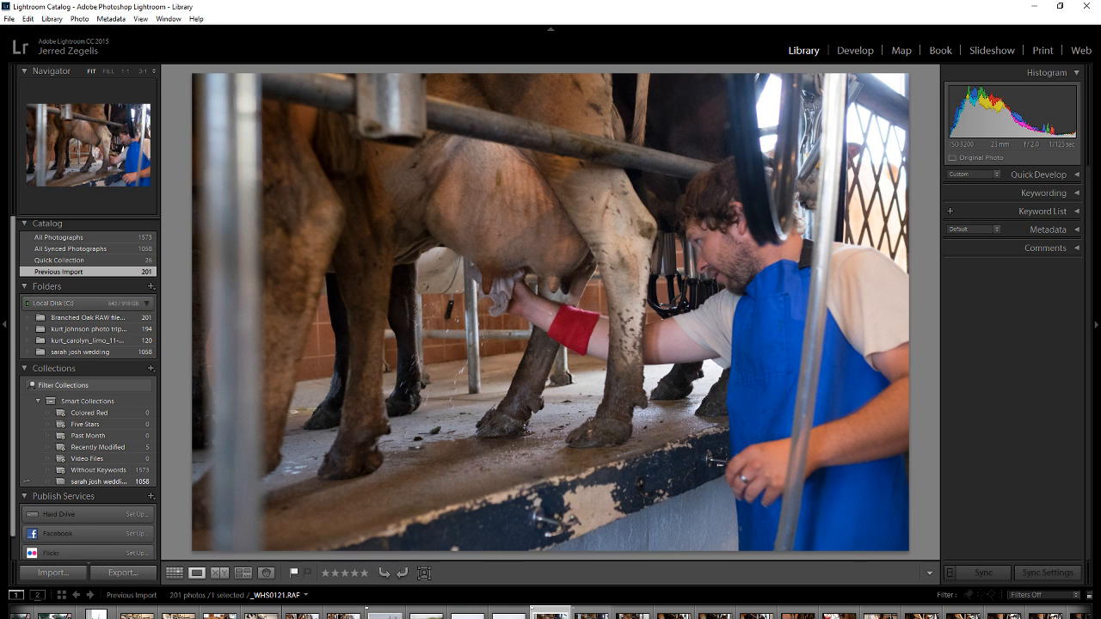
pyautogui.click(592, 614)
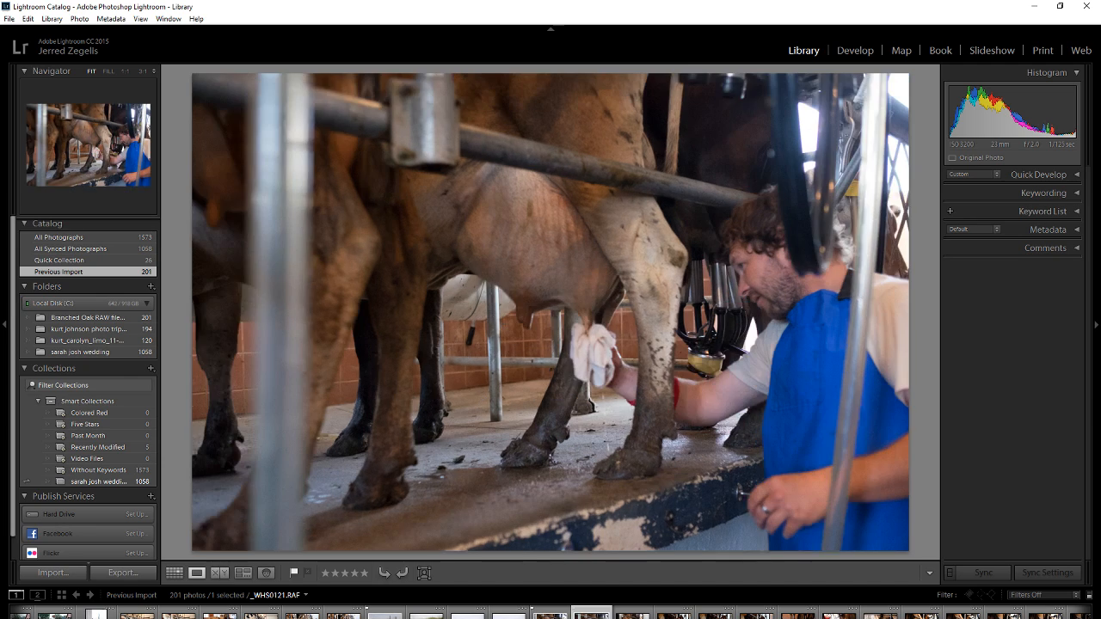
pyautogui.click(633, 614)
pyautogui.press('Right')
pyautogui.press('Right')
pyautogui.press('Right')
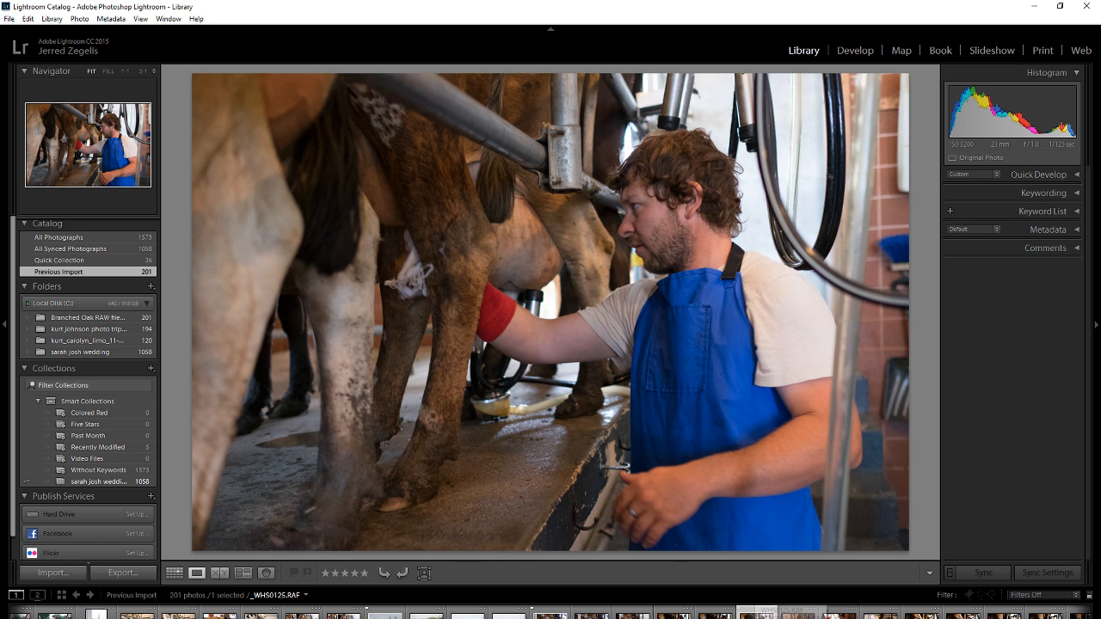
pyautogui.click(551, 615)
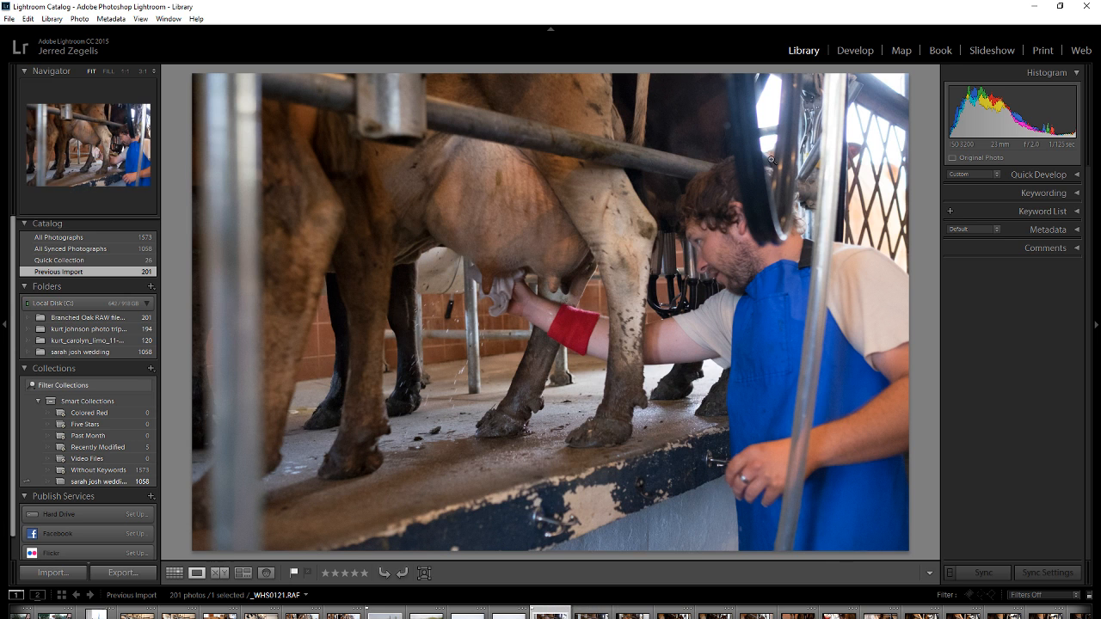
# Open the milking photo in Develop and set Exposure to +0.60, Blacks to -24, Clarity to +7 and Contrast to +14.
pyautogui.click(856, 52)
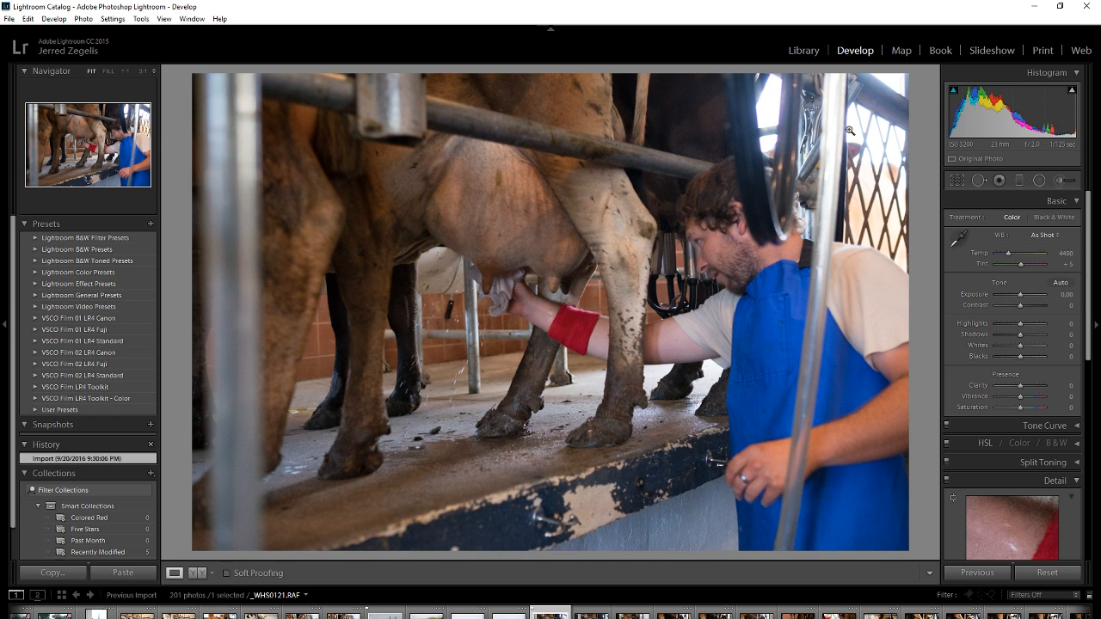
pyautogui.moveTo(1020, 294); pyautogui.dragTo(1023, 293)
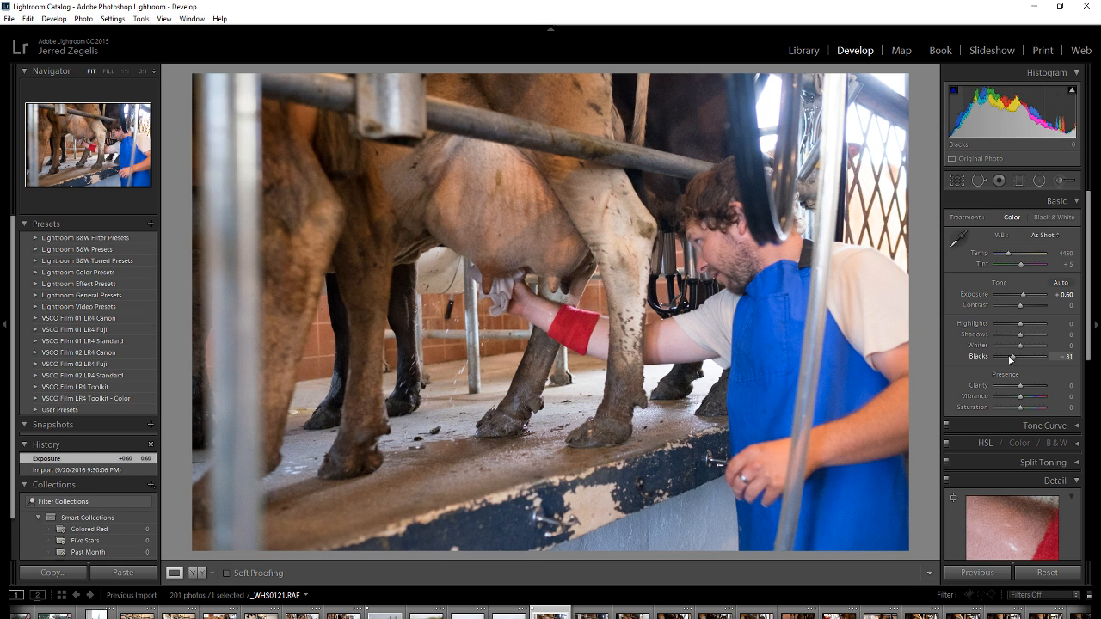
pyautogui.moveTo(1008, 355); pyautogui.dragTo(1066, 392)
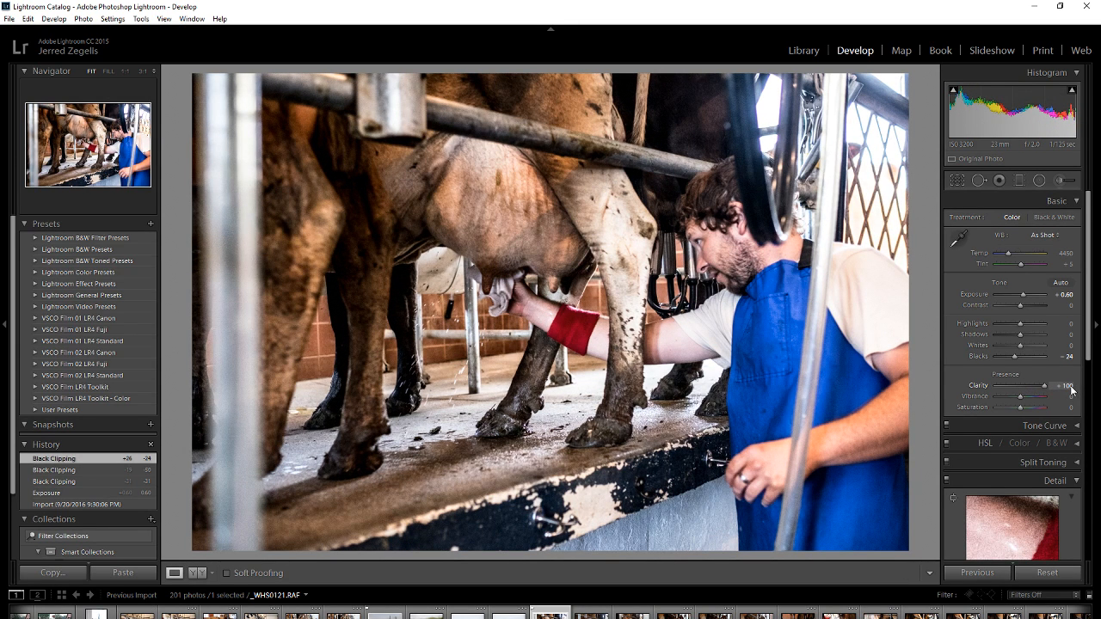
pyautogui.moveTo(1054, 392); pyautogui.dragTo(1024, 383)
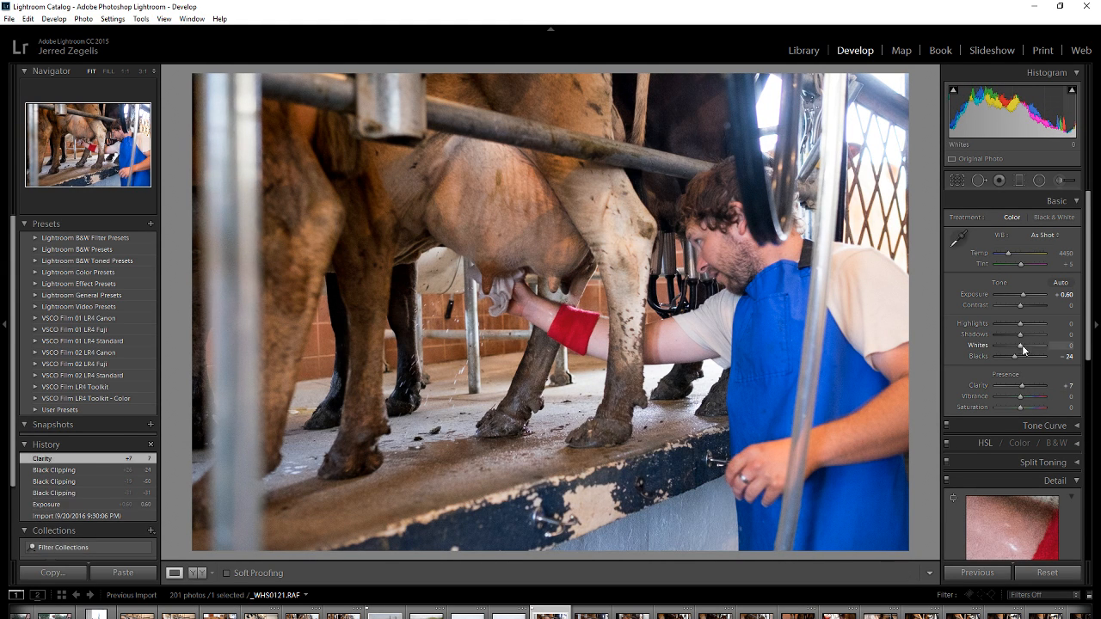
pyautogui.moveTo(1021, 307); pyautogui.dragTo(1022, 313)
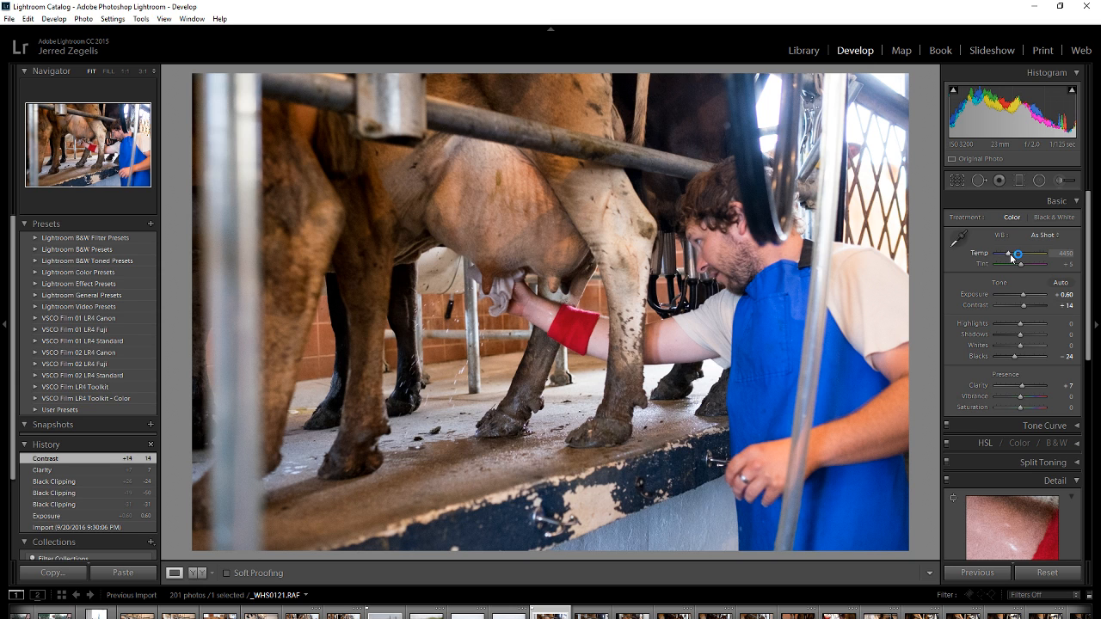
# Try Temp at 4738 and 4450, and sample white balance from the man's white sleeve and his blue apron.
pyautogui.moveTo(1012, 258); pyautogui.dragTo(1012, 259)
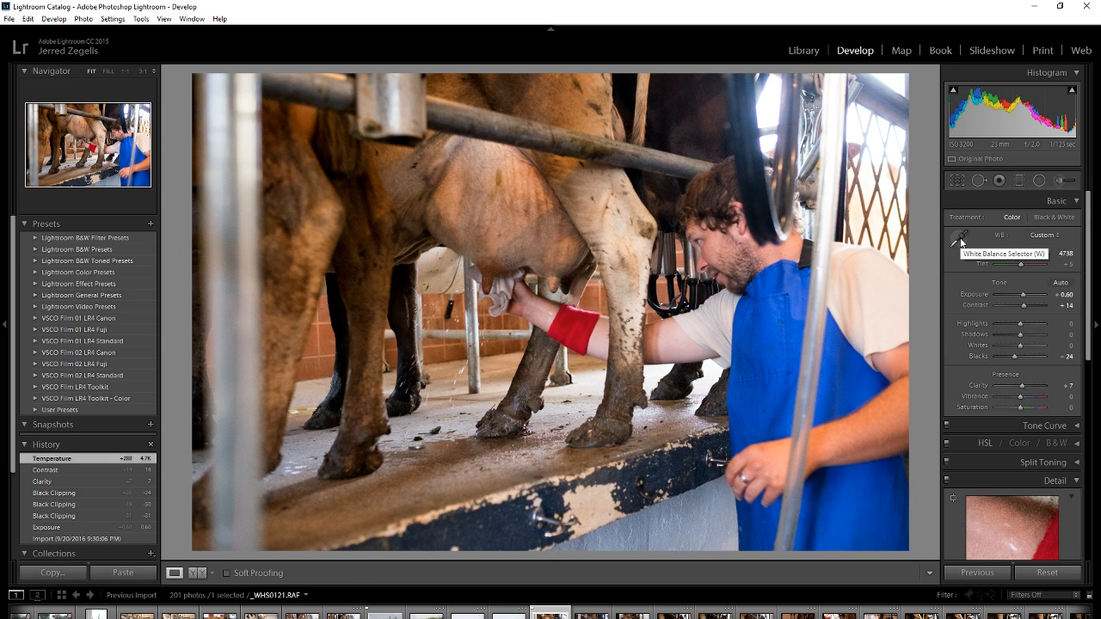
pyautogui.click(961, 244)
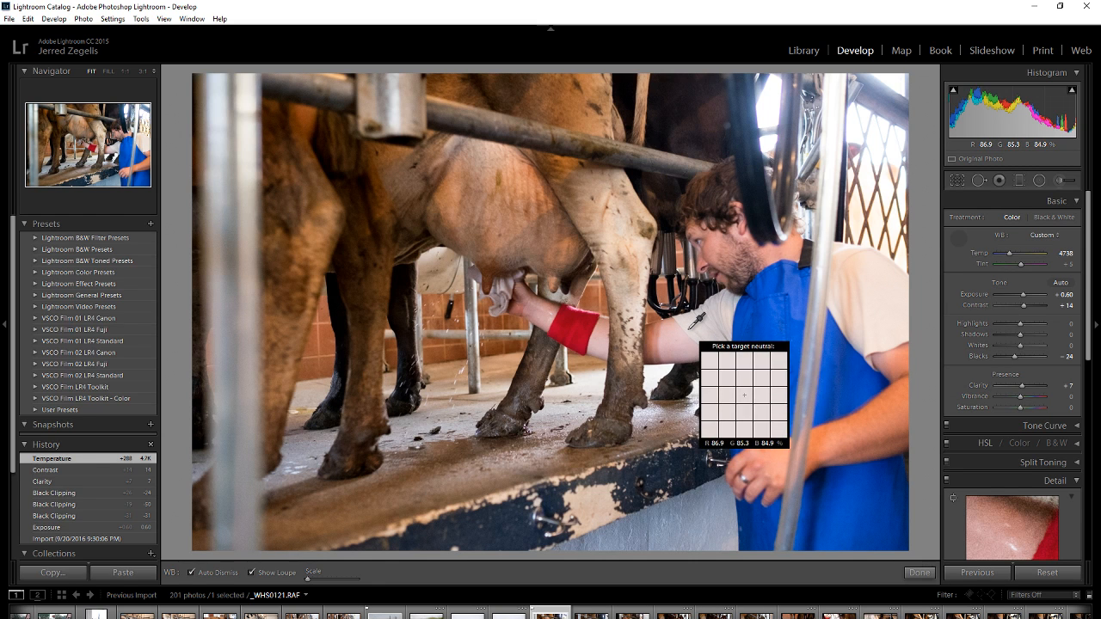
pyautogui.click(691, 328)
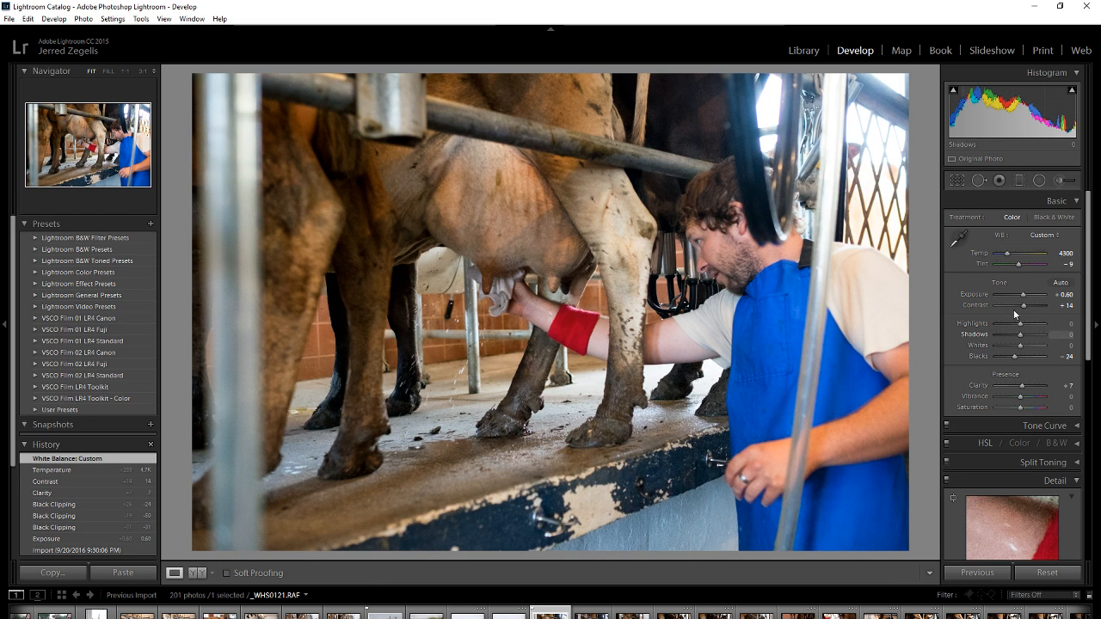
pyautogui.moveTo(1008, 254); pyautogui.dragTo(1008, 254)
pyautogui.click(959, 241)
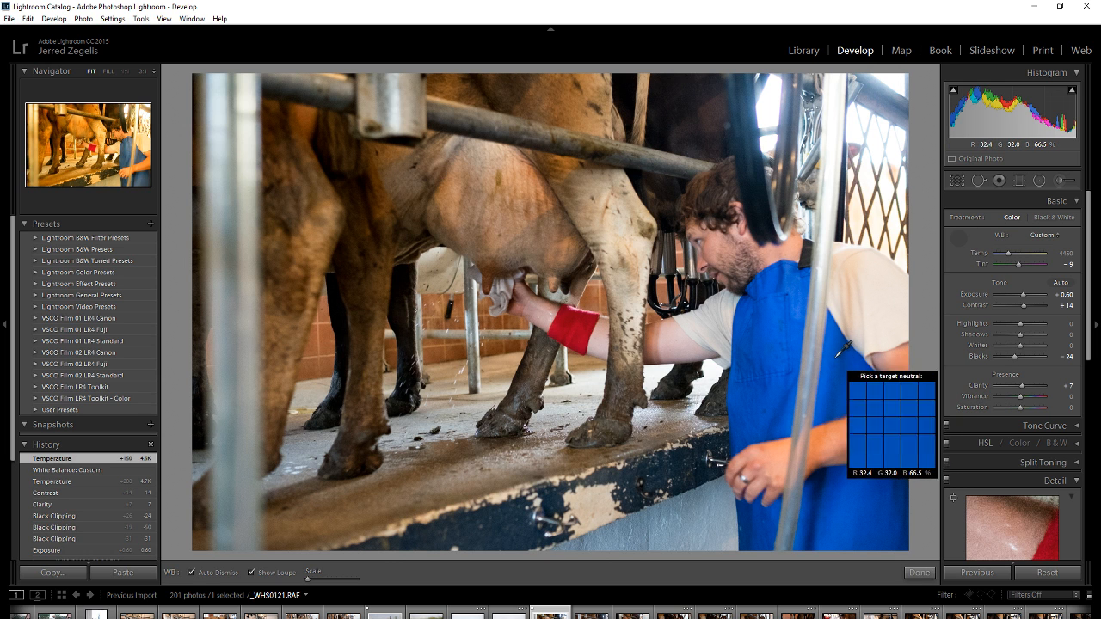
pyautogui.click(840, 378)
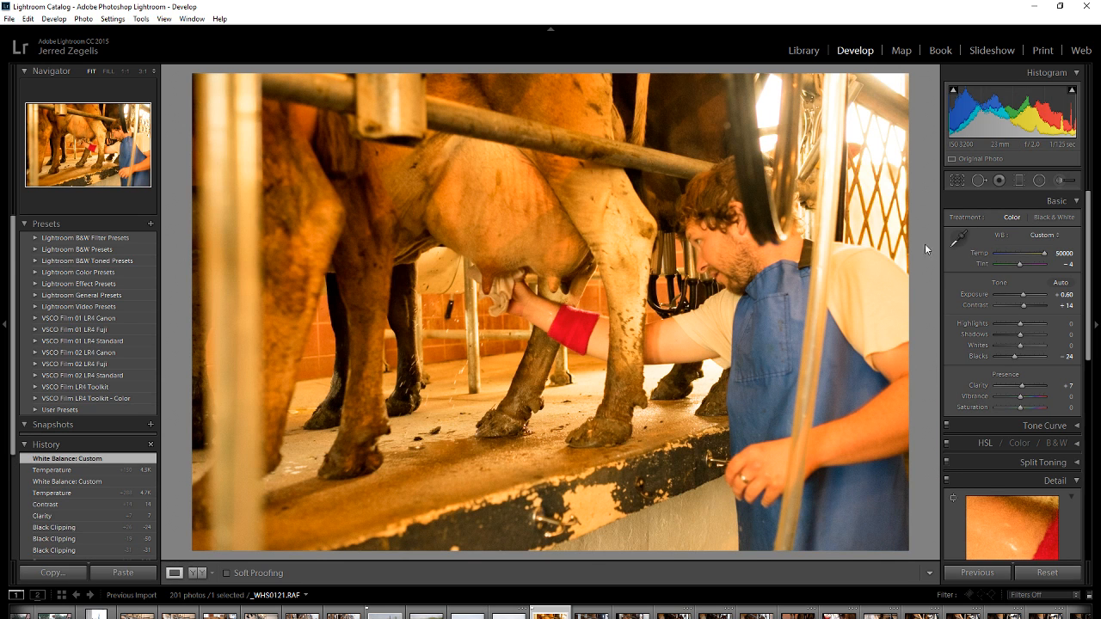
# Sample the white balance from the man's white shirt and warm the Temp to 4738.
pyautogui.click(960, 240)
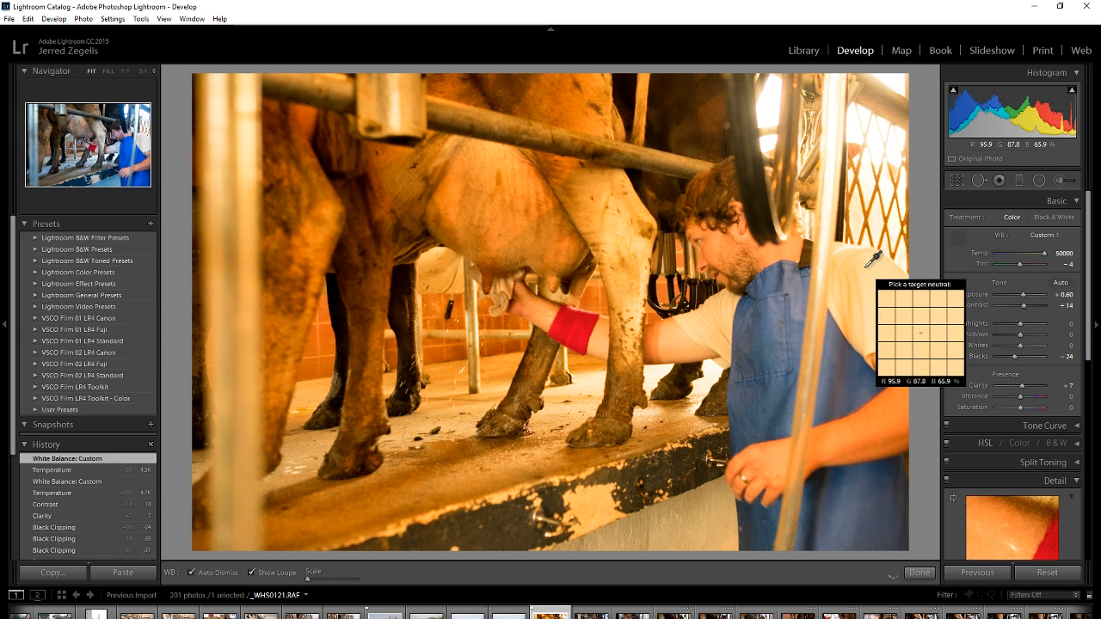
pyautogui.click(900, 375)
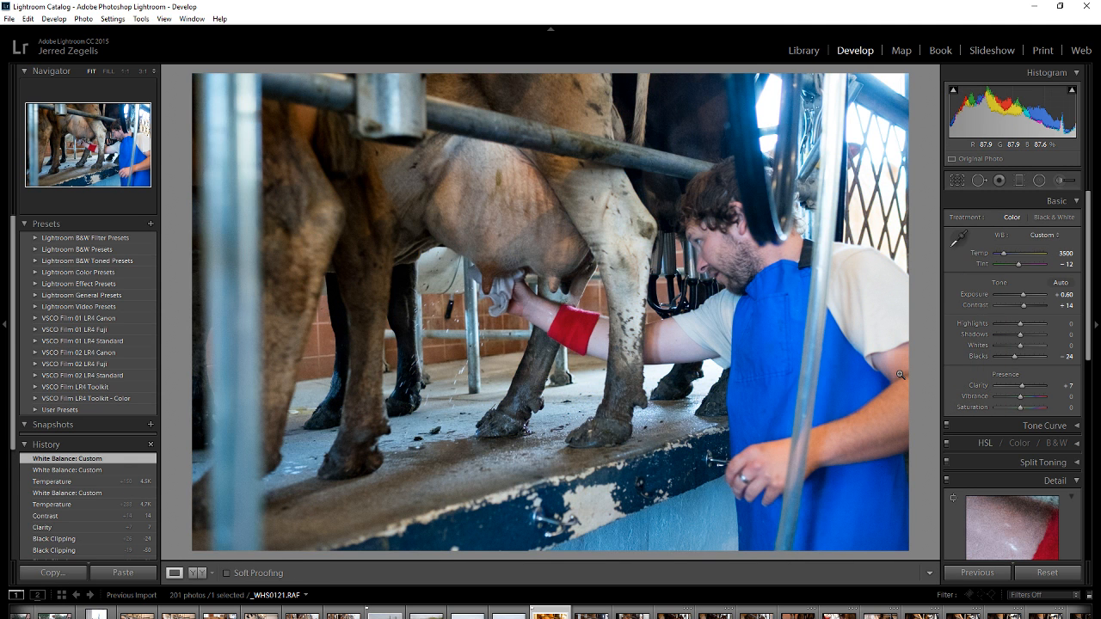
pyautogui.moveTo(1004, 254); pyautogui.dragTo(1008, 255)
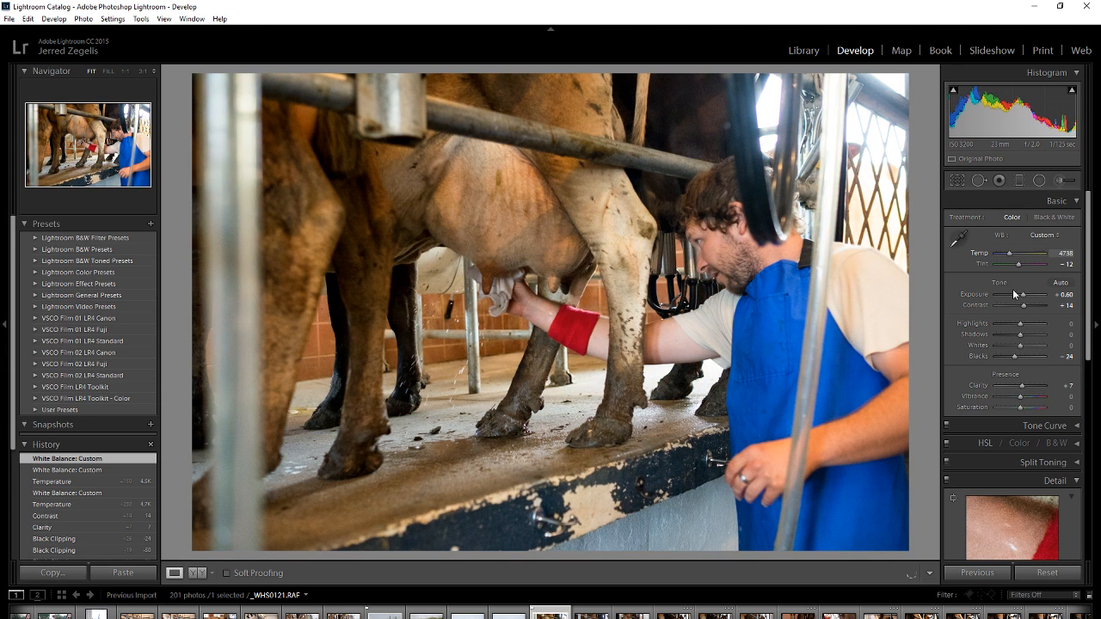
# Raise the photo's Exposure to +0.95 and reset Highlights to 0.
pyautogui.moveTo(1024, 295); pyautogui.dragTo(1027, 295)
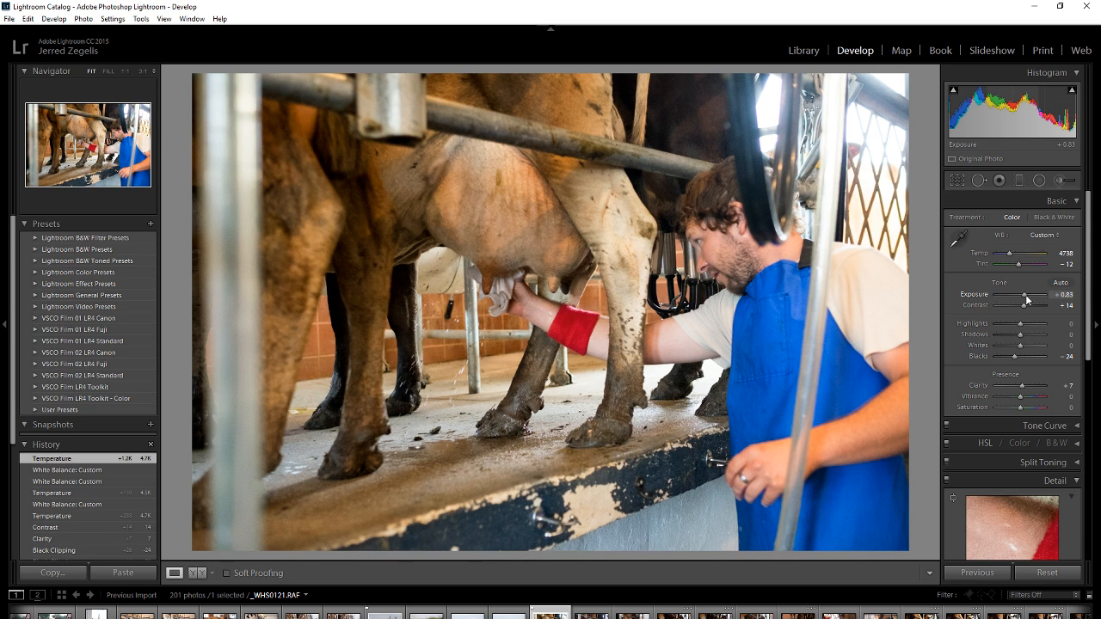
pyautogui.moveTo(1028, 299); pyautogui.dragTo(1028, 299)
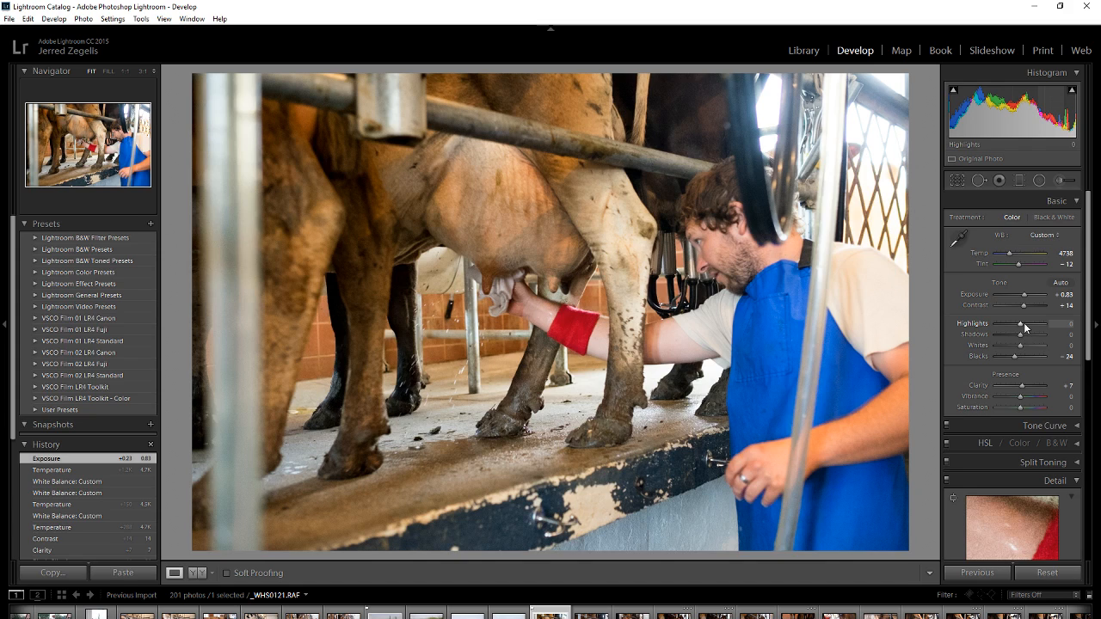
pyautogui.moveTo(1024, 295)
pyautogui.mouseDown()
pyautogui.moveTo(971, 328)
pyautogui.moveTo(1012, 327)
pyautogui.moveTo(1024, 294)
pyautogui.mouseUp()
pyautogui.doubleClick(1012, 326)
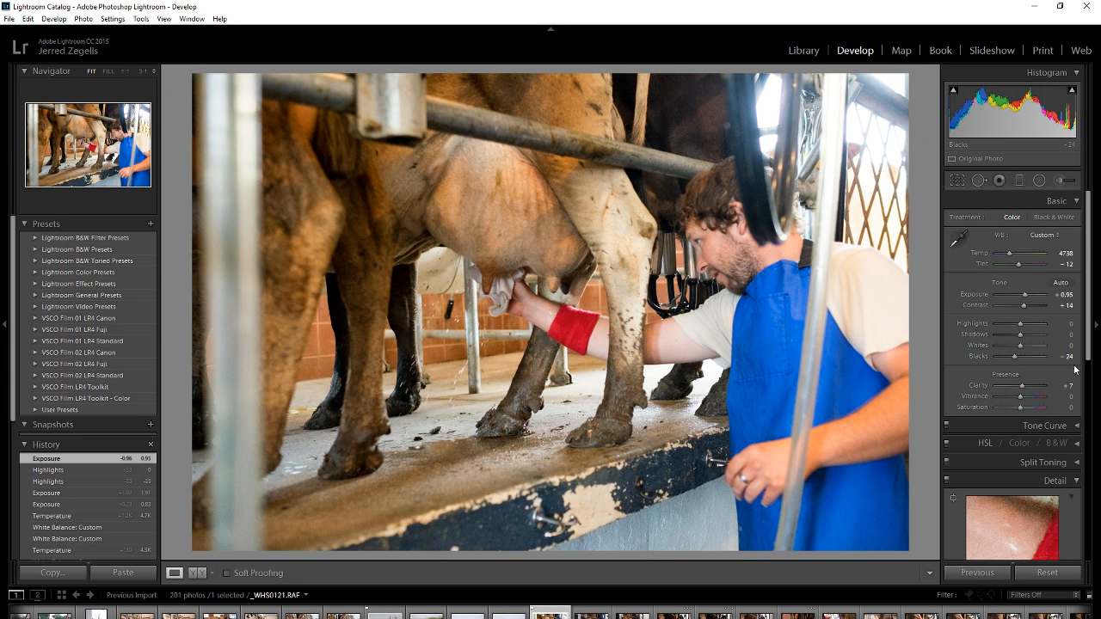
# Center the Detail preview on the man's face, set the Sharpening Amount to 39, and show the whole photo in the preview.
pyautogui.scroll(-3, 1057, 380)
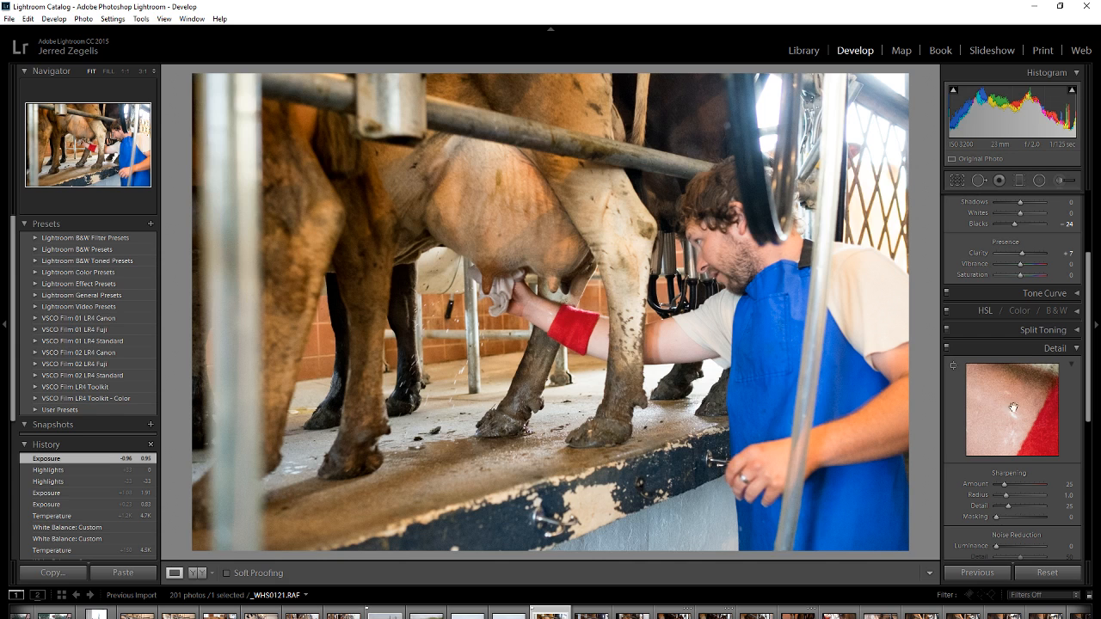
pyautogui.moveTo(1025, 390)
pyautogui.mouseDown()
pyautogui.moveTo(1008, 405)
pyautogui.moveTo(1039, 398)
pyautogui.mouseUp()
pyautogui.click(1048, 396)
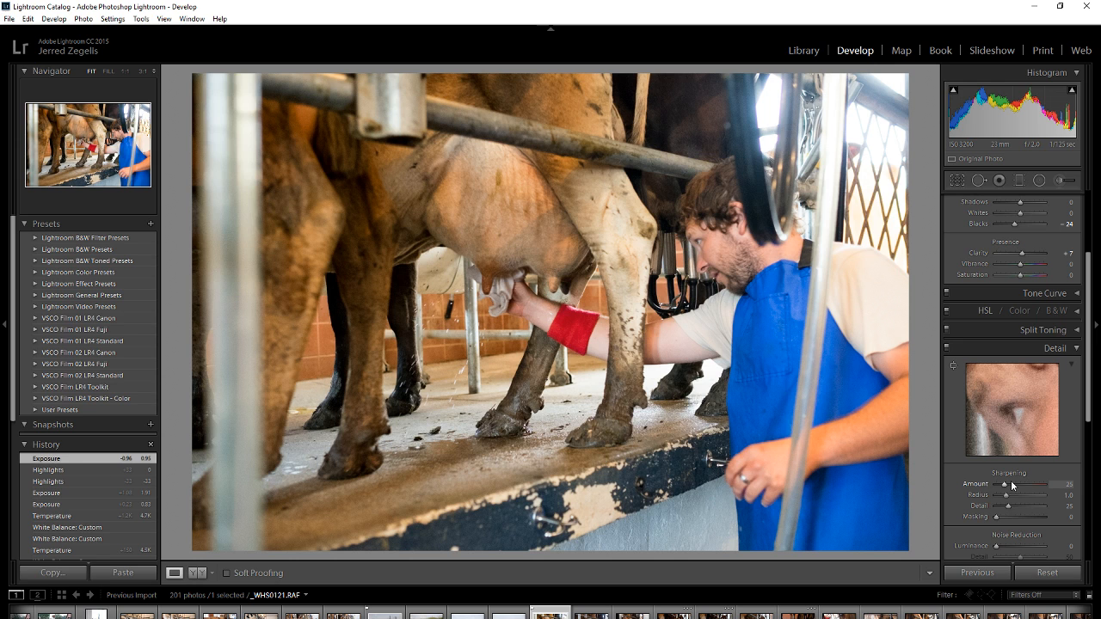
pyautogui.click(1012, 425)
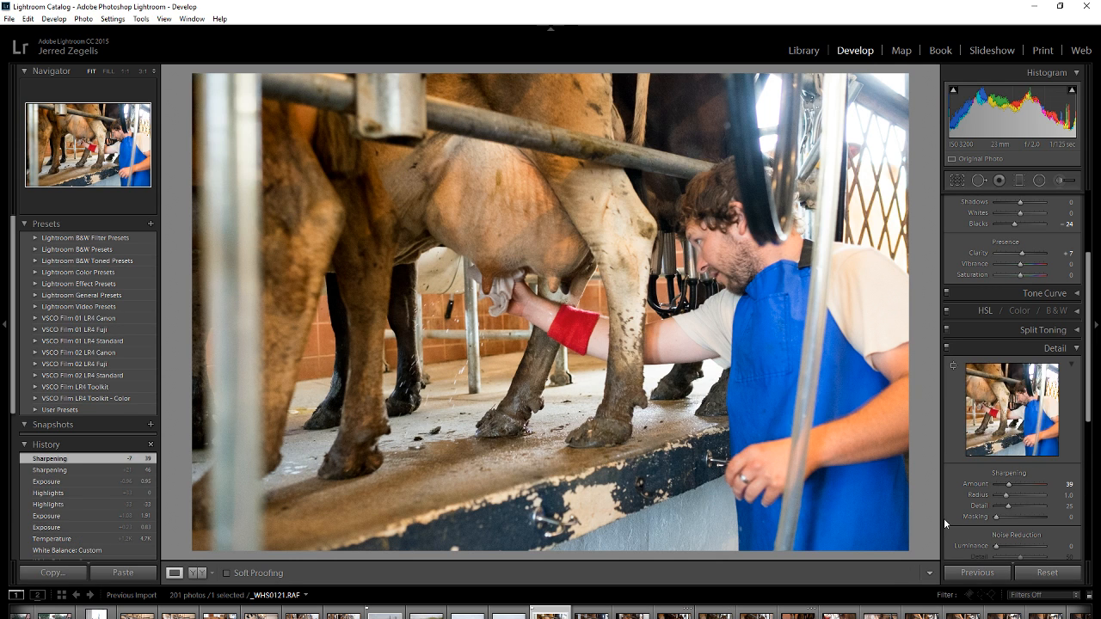
# Try a Post-Crop Vignetting Amount of -45 and set it to +2.
pyautogui.scroll(-4, 961, 506)
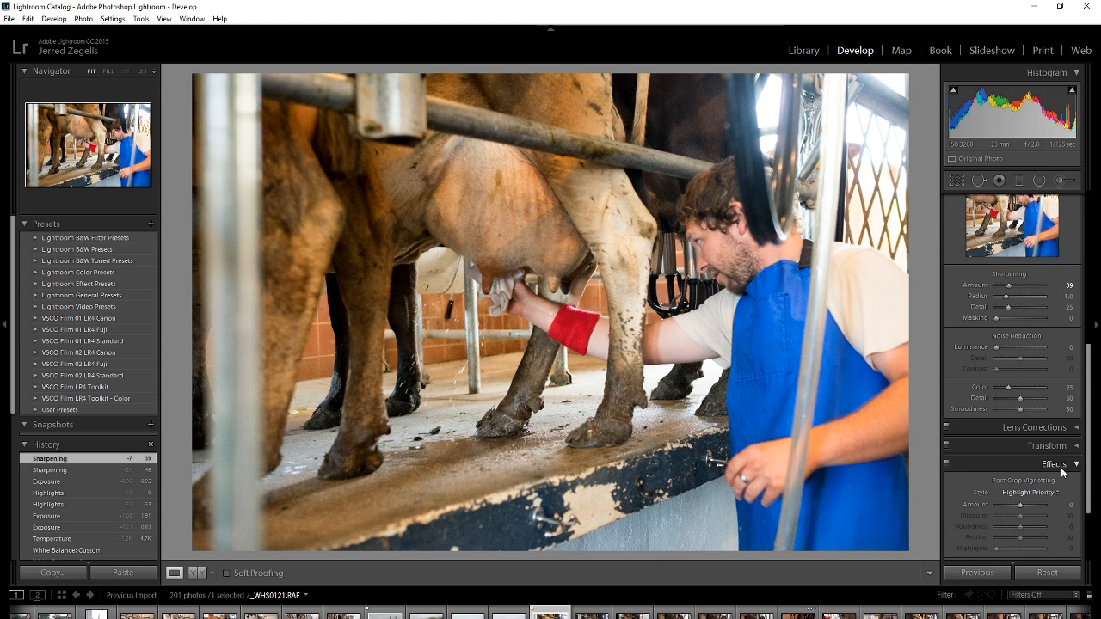
pyautogui.scroll(-2, 1055, 469)
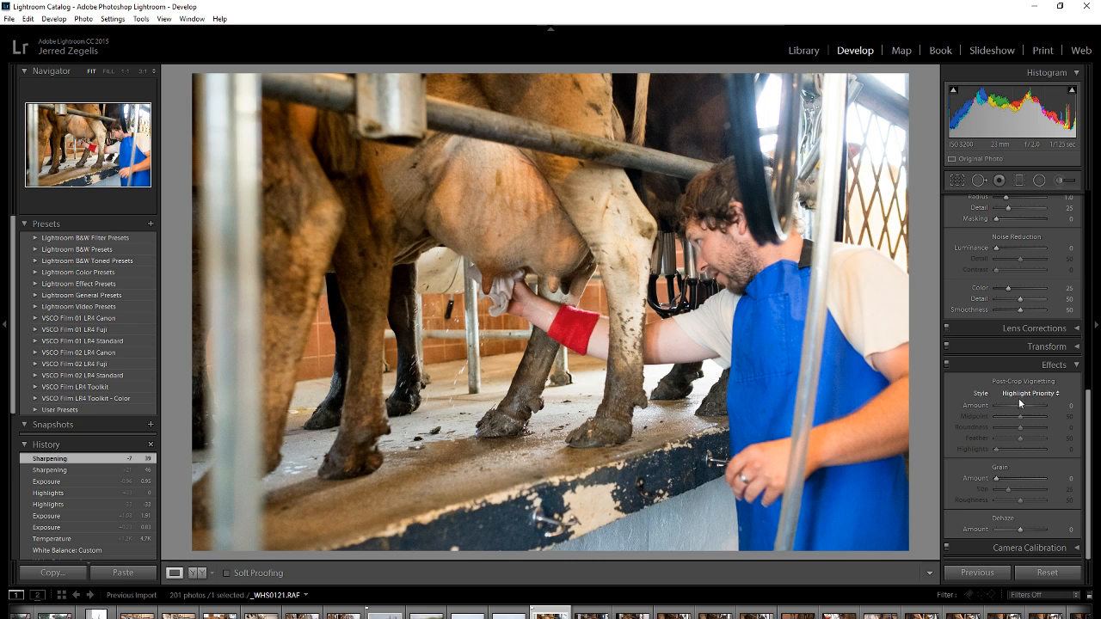
pyautogui.moveTo(1020, 406)
pyautogui.mouseDown()
pyautogui.moveTo(1009, 407)
pyautogui.moveTo(1020, 406)
pyautogui.mouseUp()
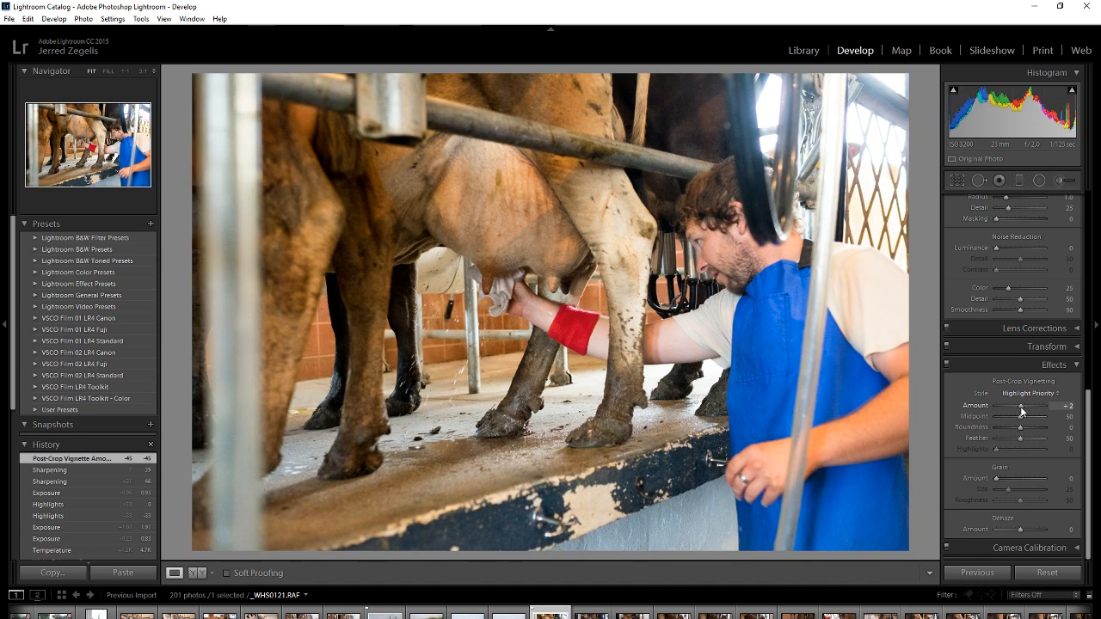
pyautogui.scroll(5, 981, 419)
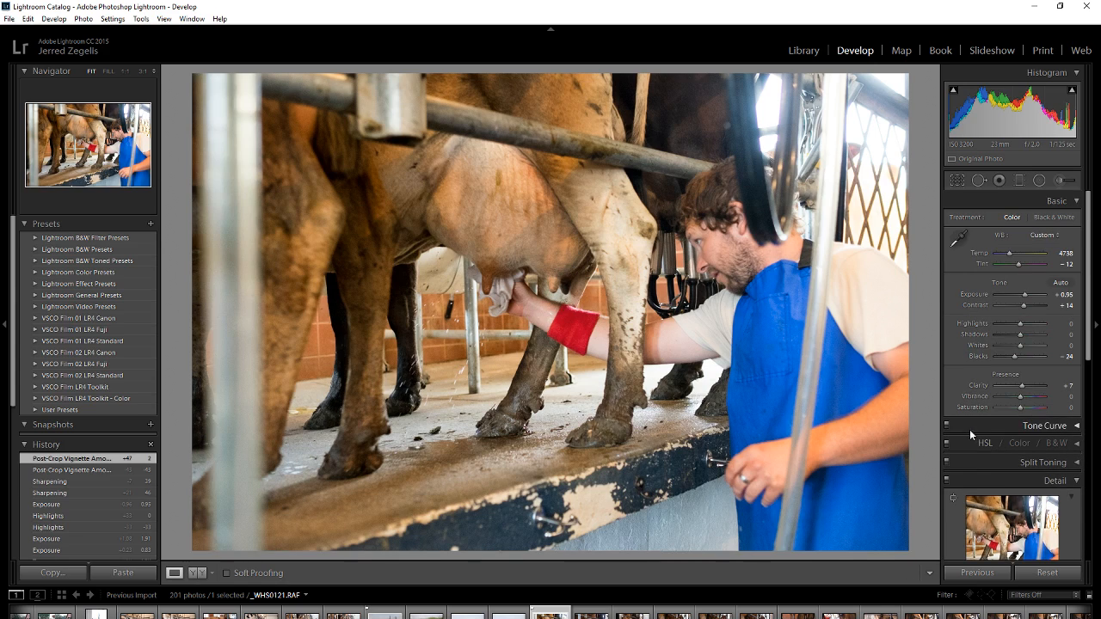
# Heal the dark spot on the cow's upper leg at 1:1 zoom with Spot Removal, size 48, and return to the fit view.
pyautogui.click(599, 233)
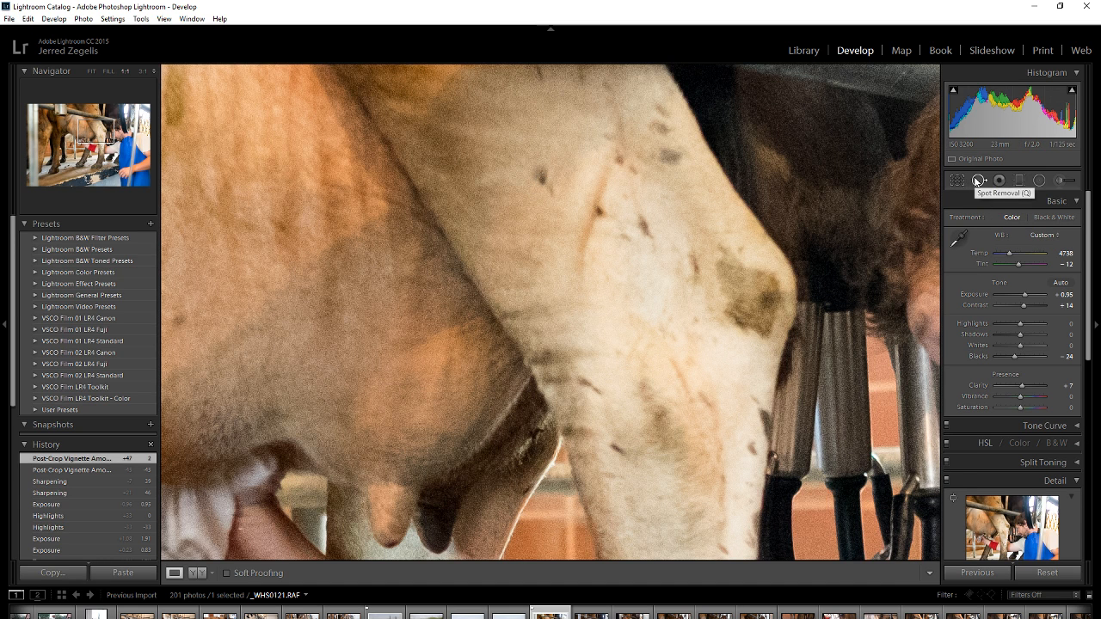
pyautogui.click(978, 181)
pyautogui.scroll(3, 542, 177)
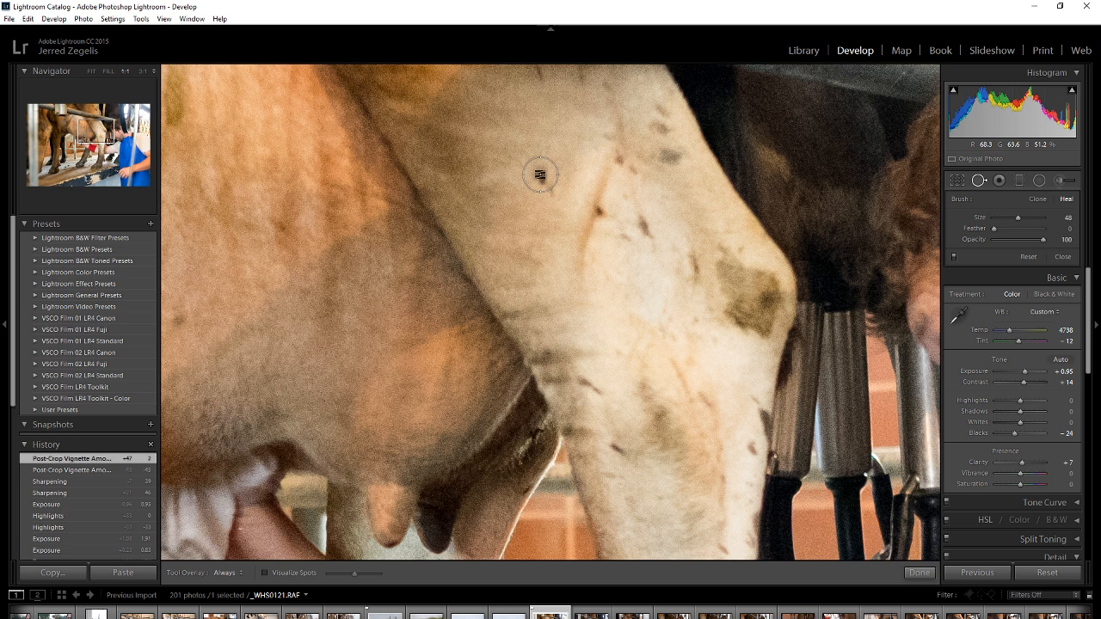
pyautogui.moveTo(542, 177); pyautogui.dragTo(560, 146)
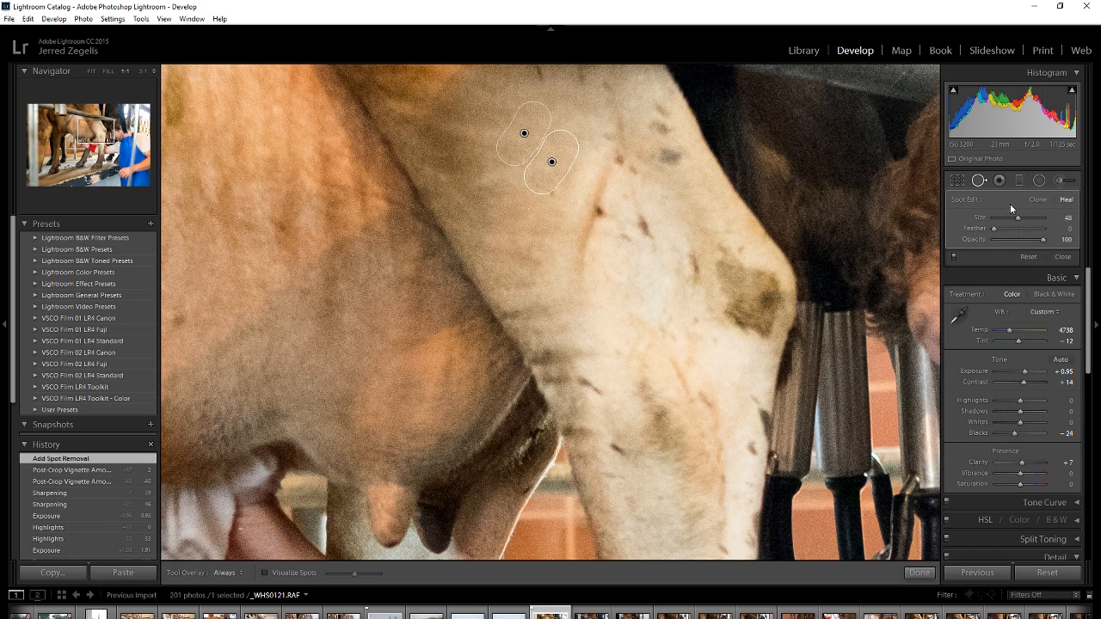
pyautogui.click(980, 182)
pyautogui.press('z')
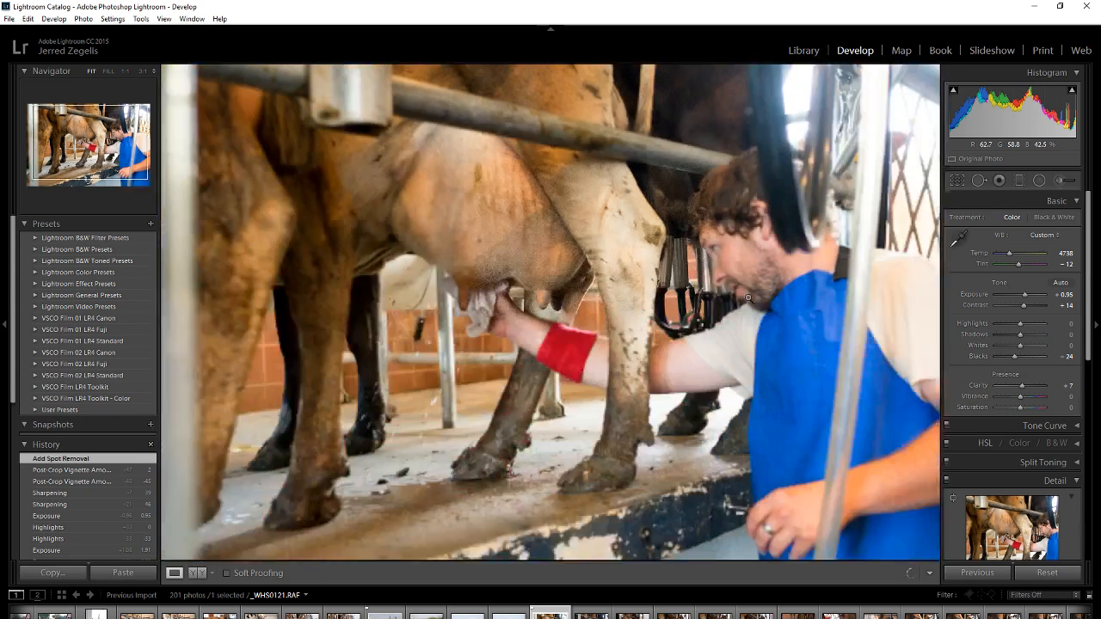
# Paint a size 20.0 Adjustment Brush stroke across the cow's belly and set the mask's Exposure to 0.10.
pyautogui.click(1054, 179)
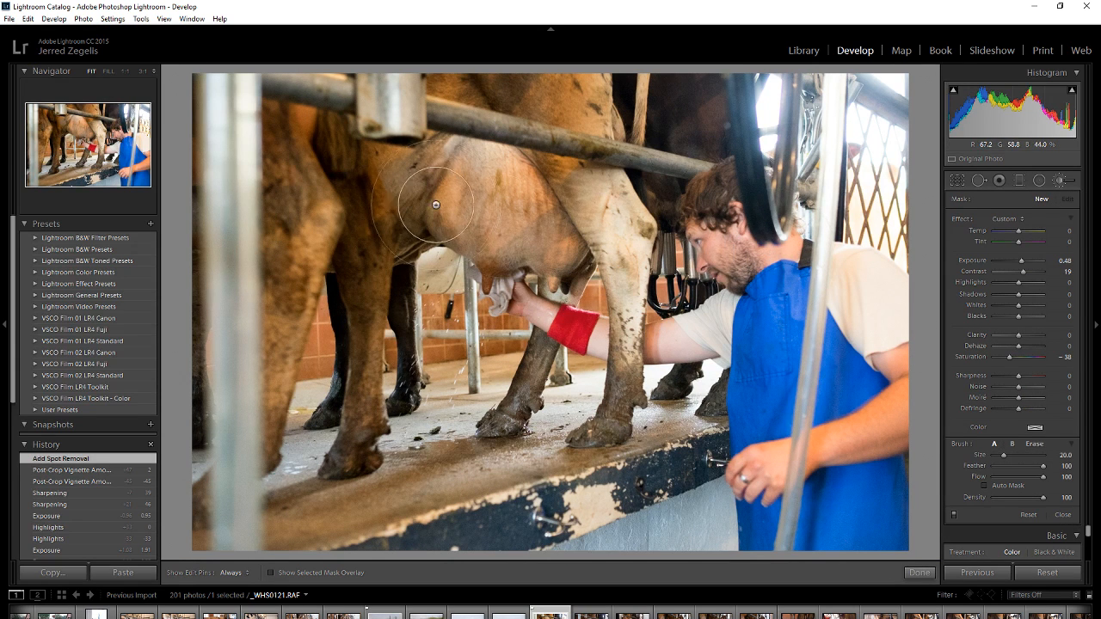
pyautogui.press('h')
pyautogui.moveTo(522, 214)
pyautogui.mouseDown()
pyautogui.moveTo(568, 172)
pyautogui.moveTo(620, 223)
pyautogui.moveTo(602, 327)
pyautogui.moveTo(548, 354)
pyautogui.moveTo(369, 191)
pyautogui.moveTo(336, 286)
pyautogui.moveTo(298, 343)
pyautogui.moveTo(345, 312)
pyautogui.moveTo(358, 176)
pyautogui.moveTo(375, 226)
pyautogui.moveTo(414, 211)
pyautogui.mouseUp()
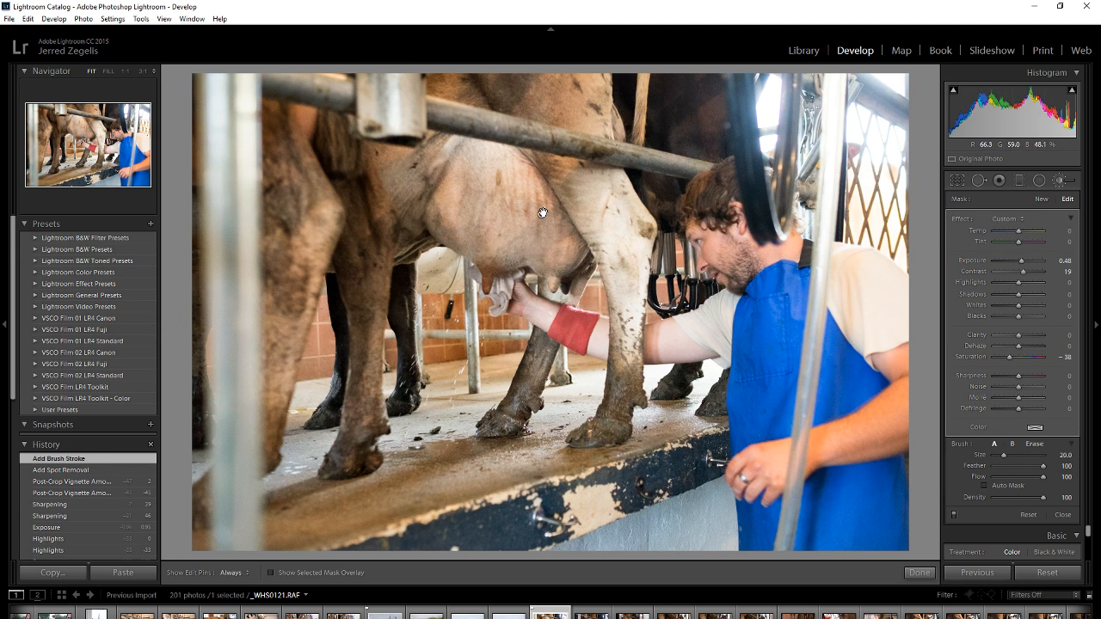
pyautogui.moveTo(1021, 262)
pyautogui.mouseDown()
pyautogui.moveTo(1033, 263)
pyautogui.moveTo(1021, 269)
pyautogui.mouseUp()
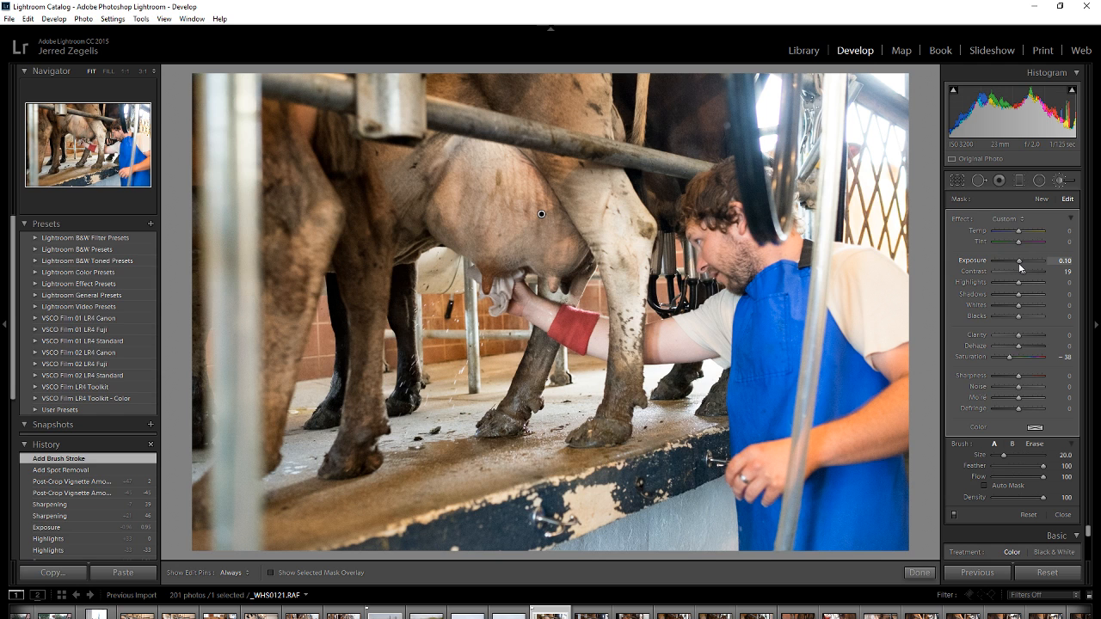
# Reset the cow belly mask's Exposure to 0.00 and finish with the Adjustment Brush.
pyautogui.doubleClick(1019, 262)
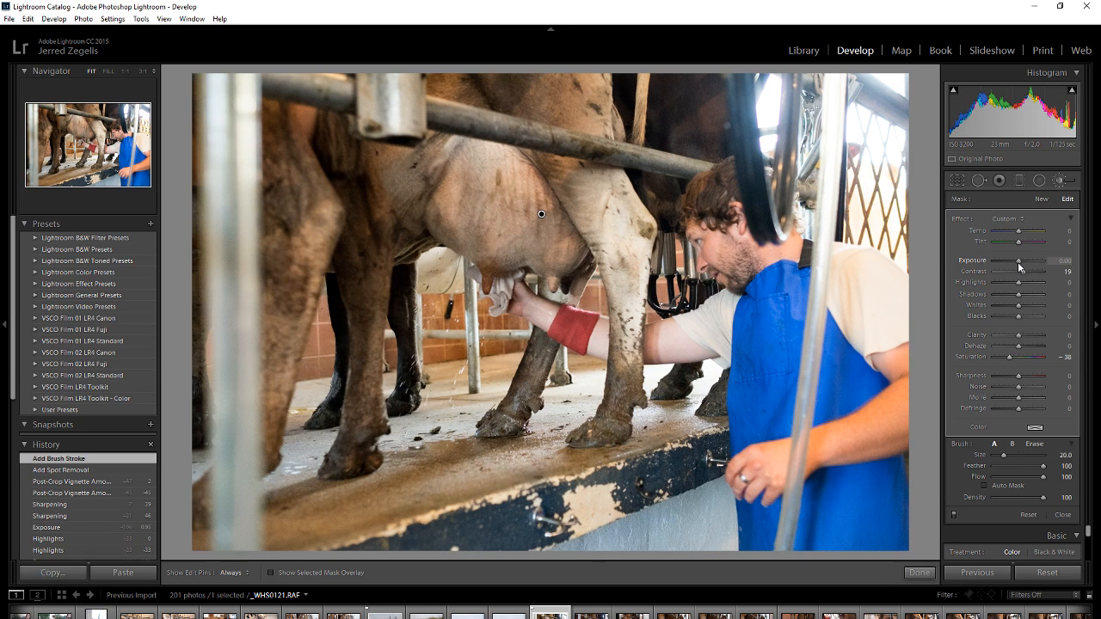
pyautogui.click(1061, 181)
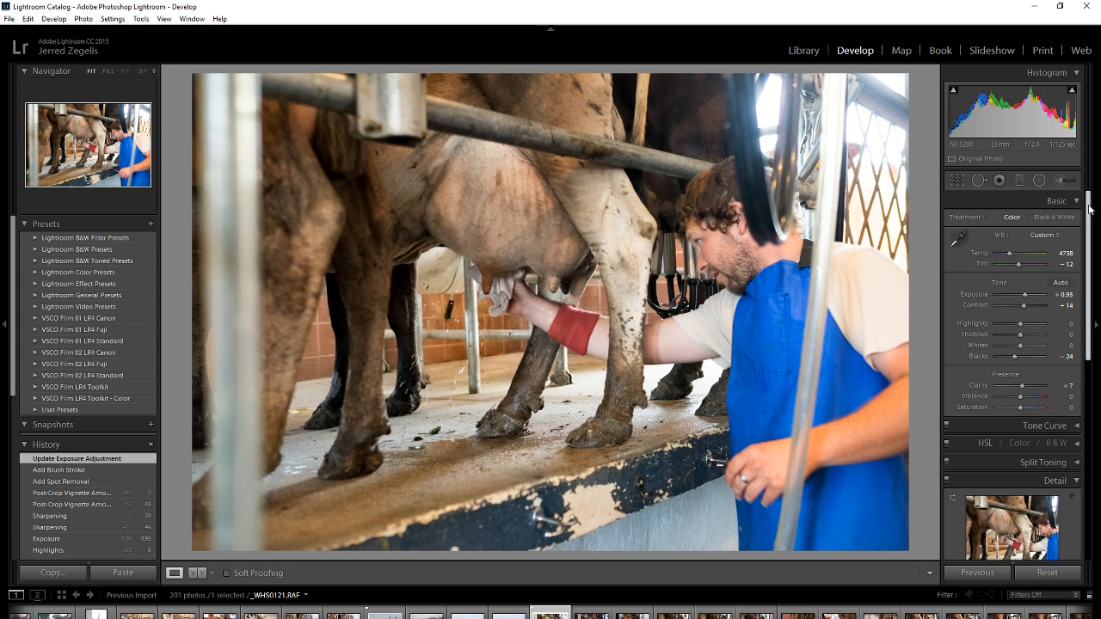
pyautogui.press('Left')
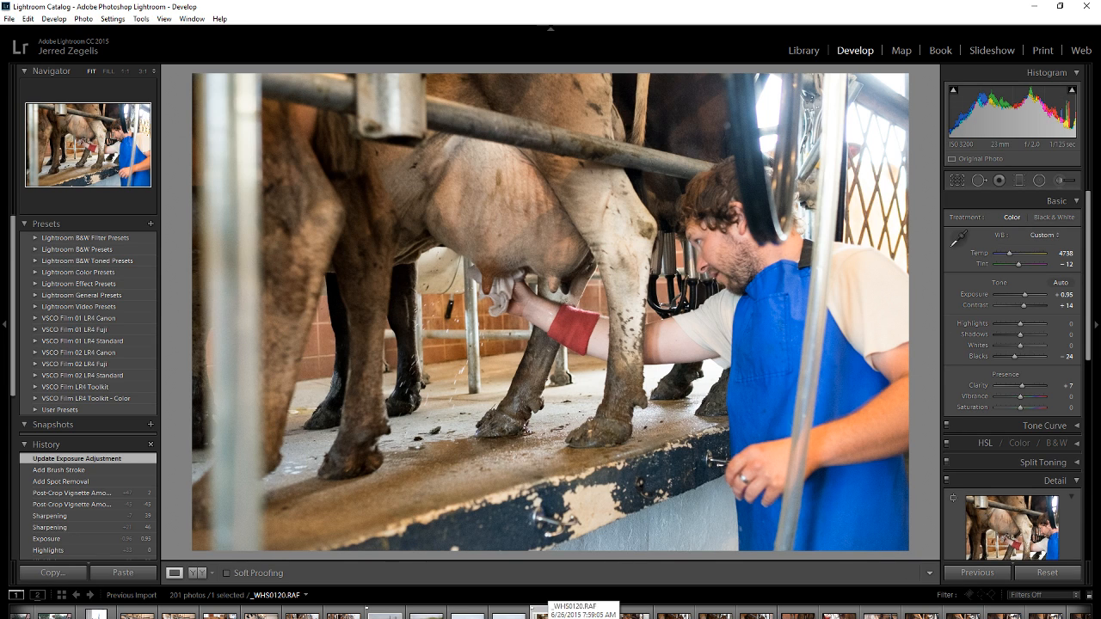
# Synchronize all develop settings except Crop from the edited milking photo to the adjacent shots, six photos in total, and open the fourth one.
pyautogui.click(757, 613)
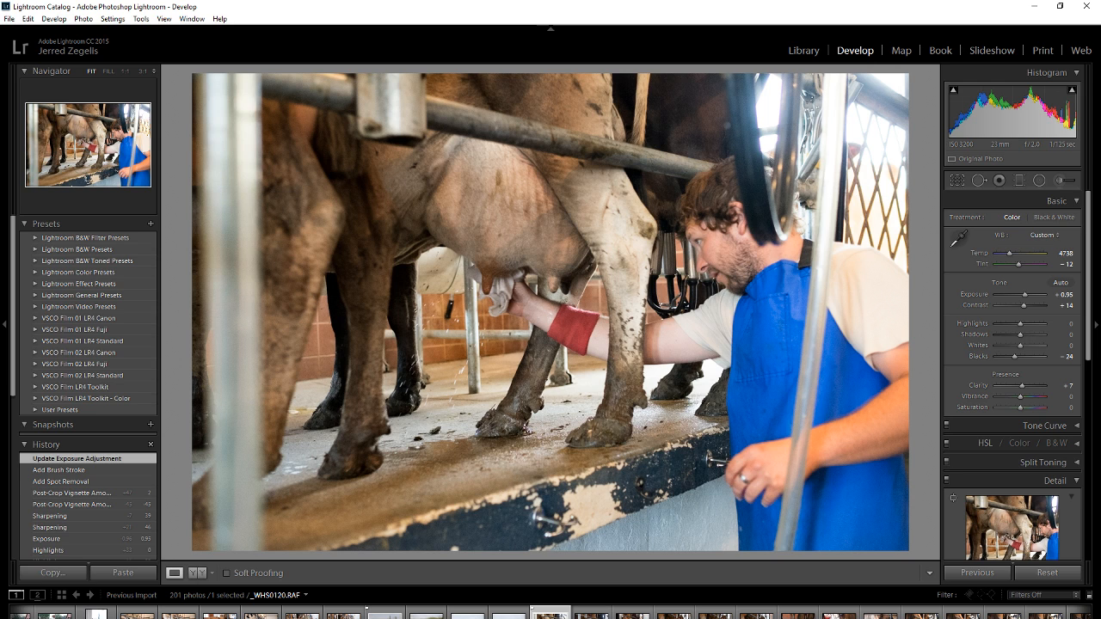
pyautogui.keyDown('shift'); pyautogui.click(757, 613); pyautogui.keyUp('shift')
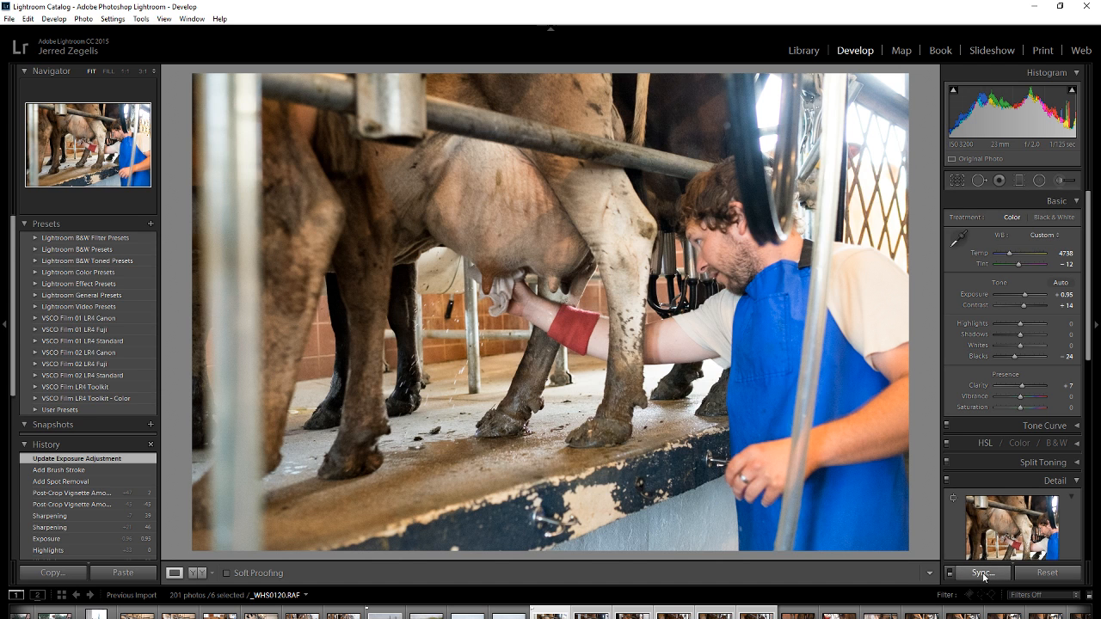
pyautogui.click(983, 574)
pyautogui.click(401, 489)
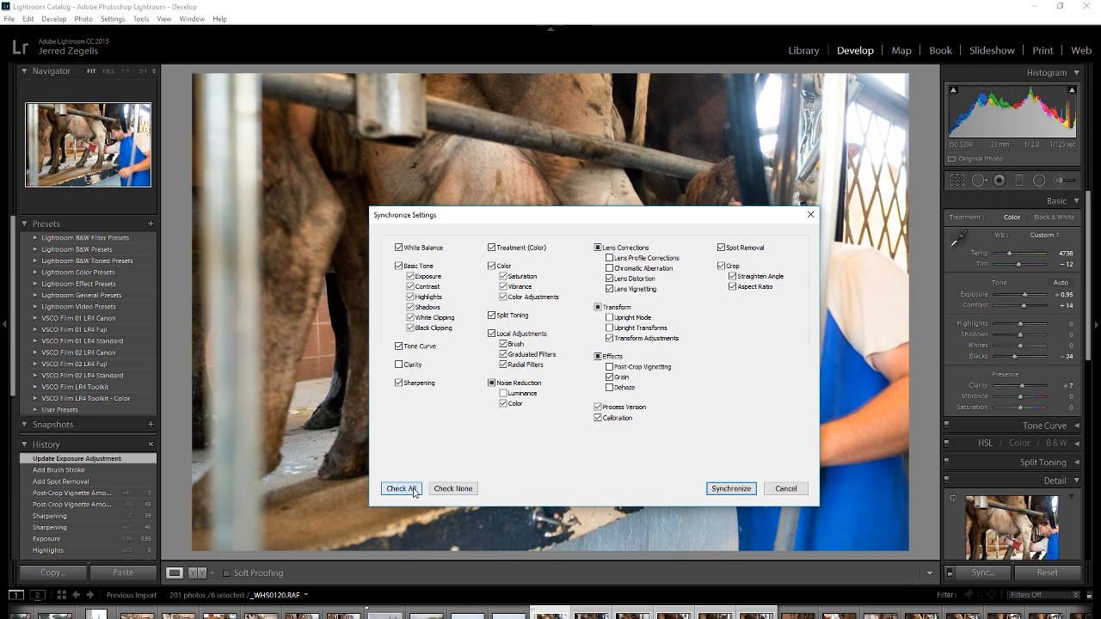
pyautogui.click(721, 265)
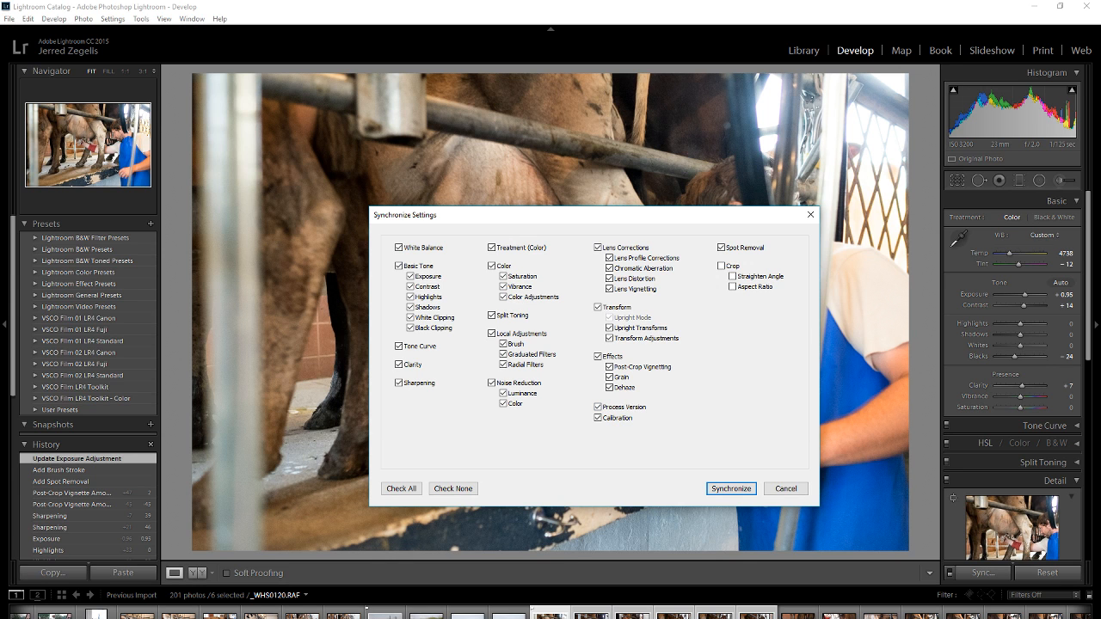
pyautogui.click(738, 489)
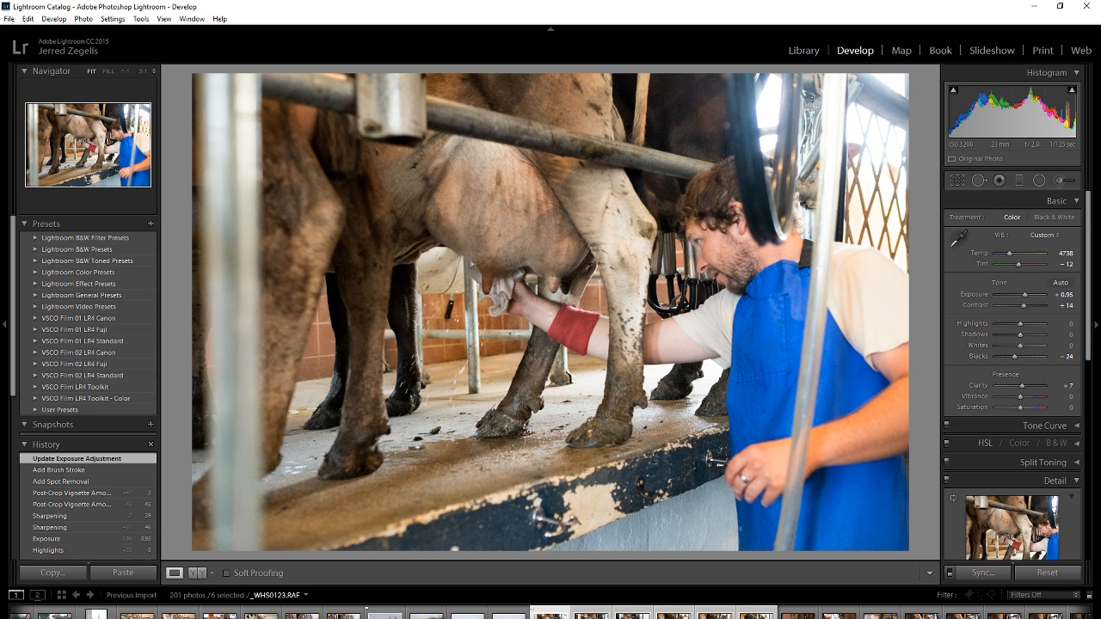
pyautogui.click(693, 612)
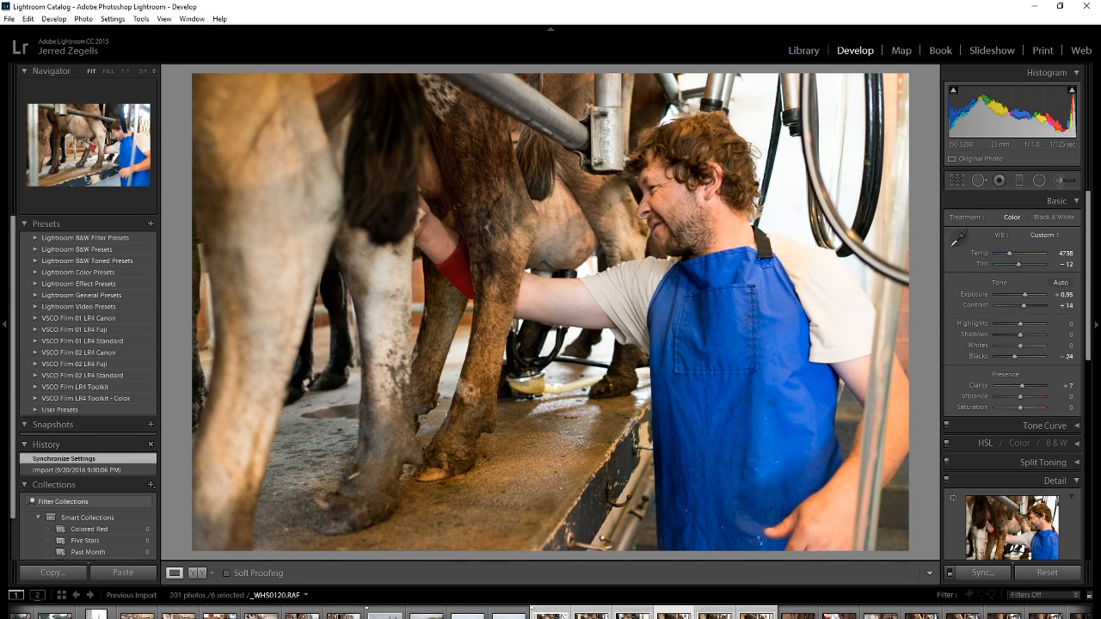
# On photo _WHS0150.RAF of the milker in the red cap, set Temp to 5810, Blacks to -31 and Exposure to +0.95.
pyautogui.scroll(-10, 920, 614)
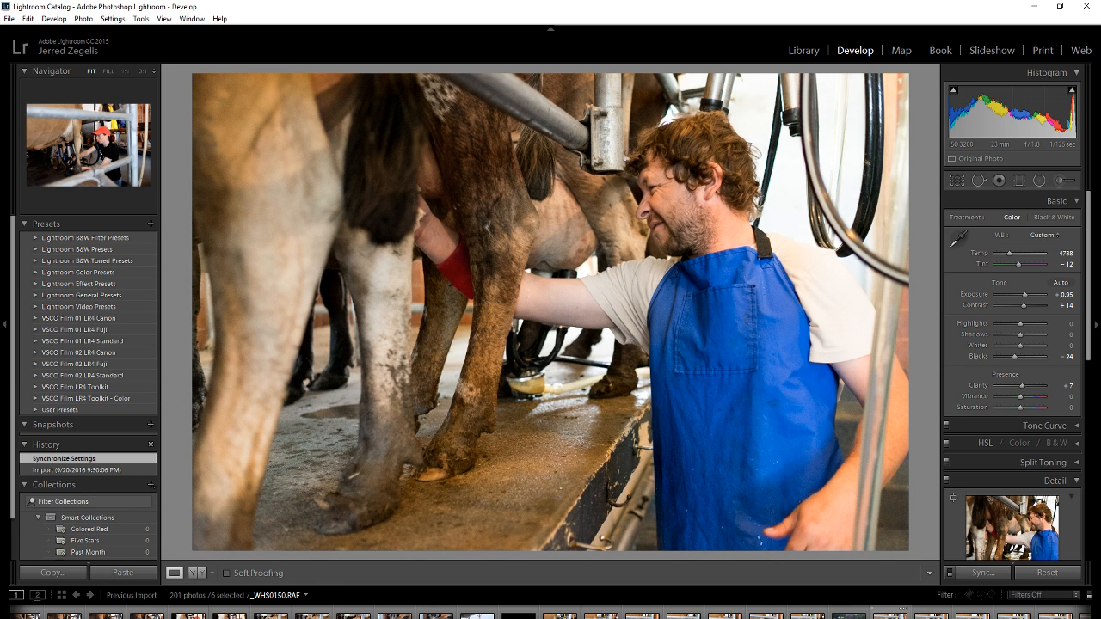
pyautogui.click(577, 614)
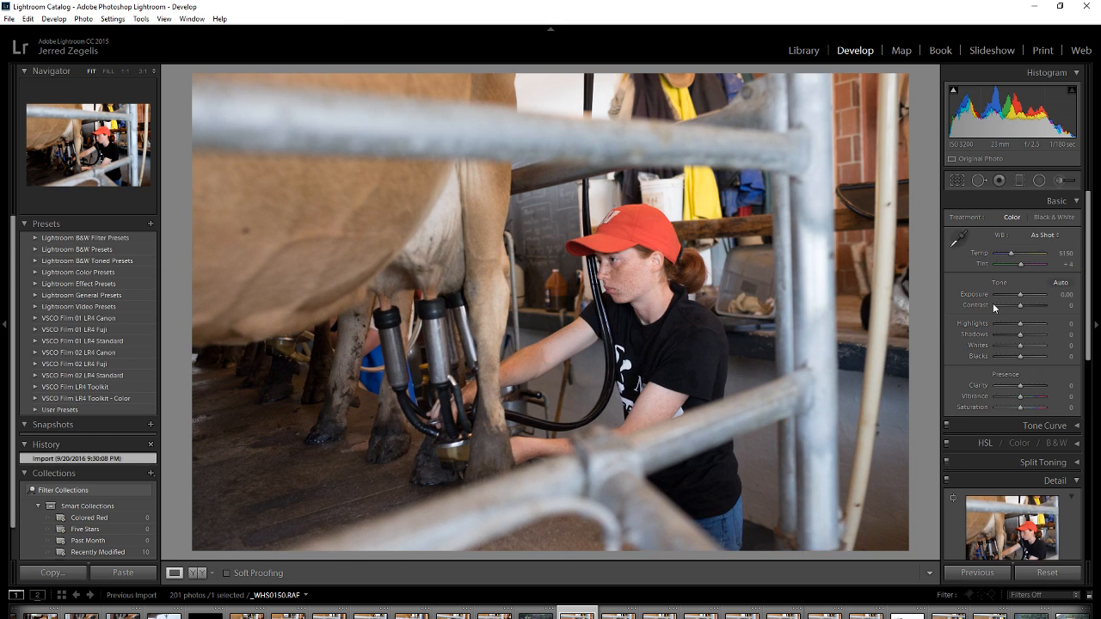
pyautogui.moveTo(1021, 294); pyautogui.dragTo(1023, 294)
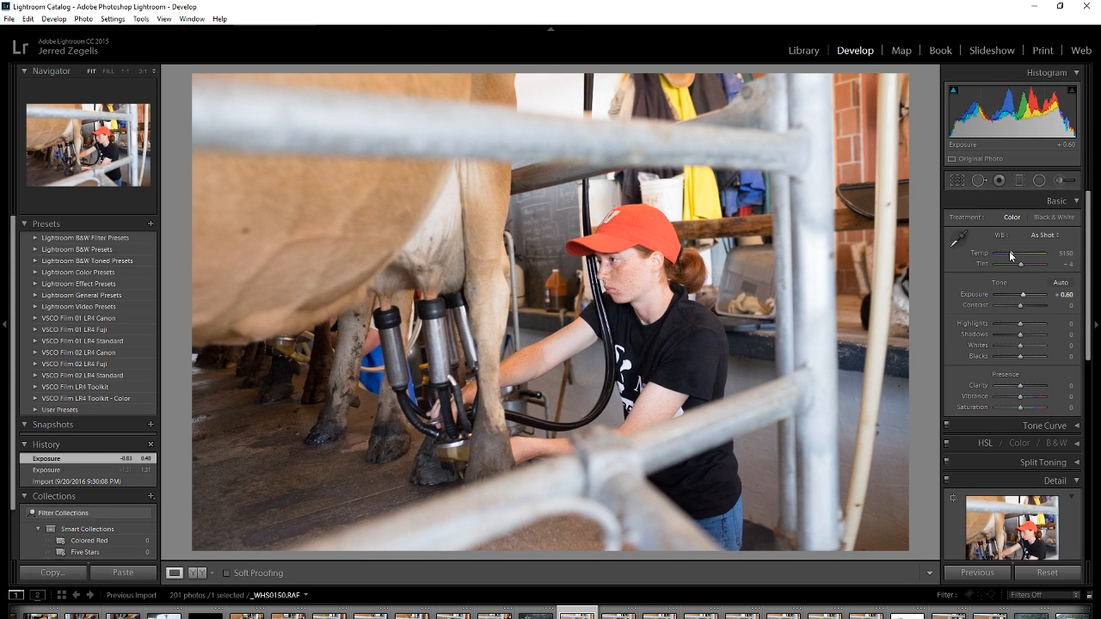
pyautogui.moveTo(1011, 253); pyautogui.dragTo(1015, 253)
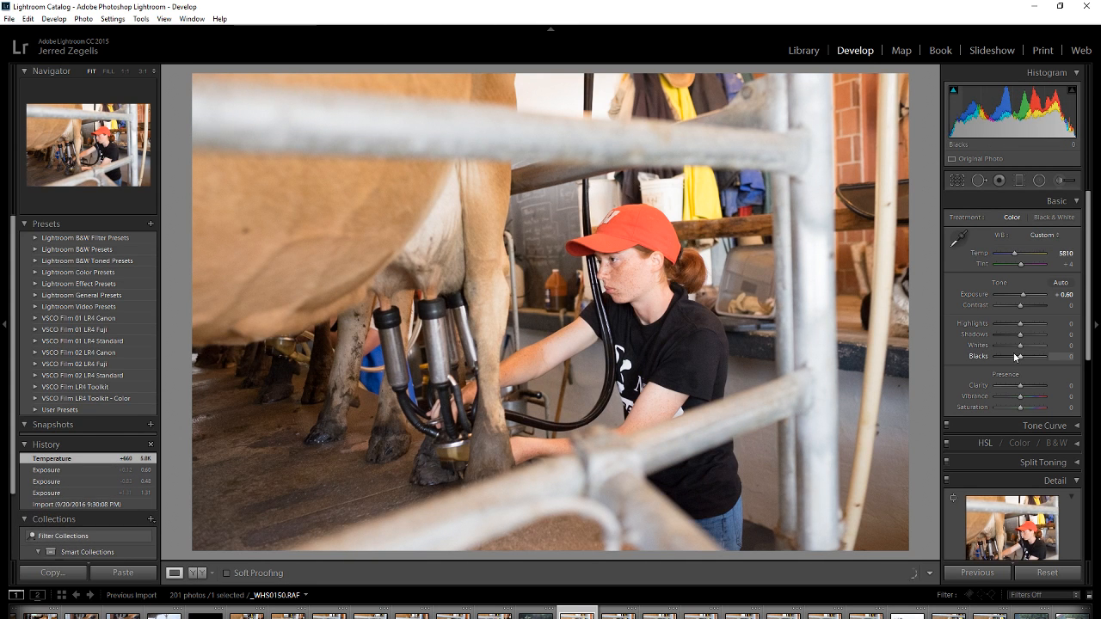
pyautogui.moveTo(1015, 358); pyautogui.dragTo(1013, 356)
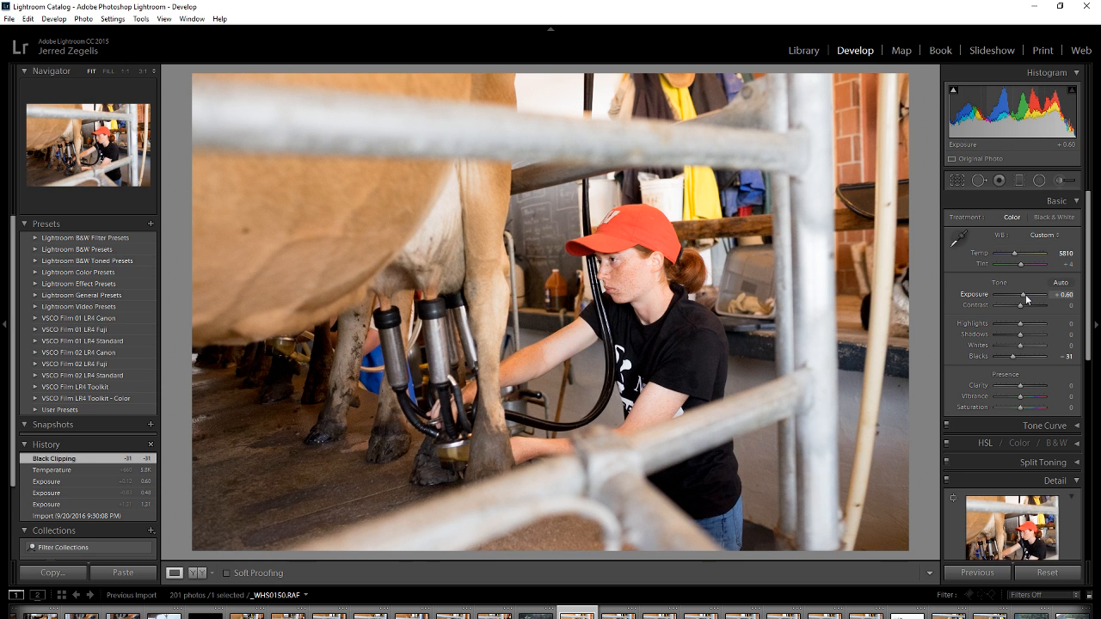
pyautogui.moveTo(1026, 294); pyautogui.dragTo(1027, 295)
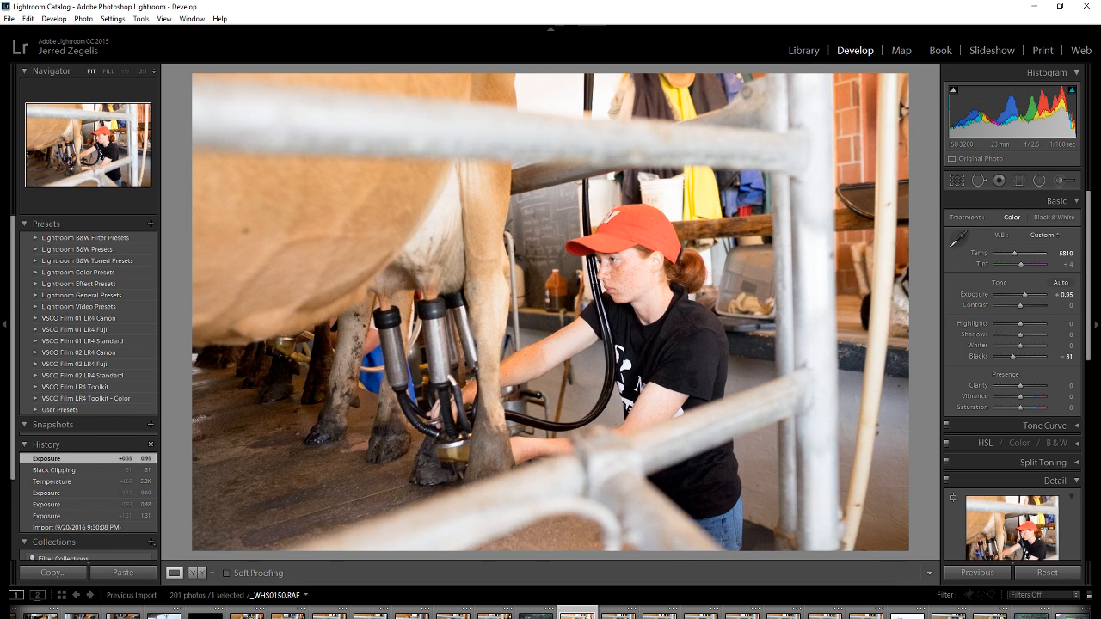
# Select the ten photos of the red-cap milking series and synchronize the edited photo's settings to them.
pyautogui.keyDown('shift'); pyautogui.click(869, 615); pyautogui.keyUp('shift')
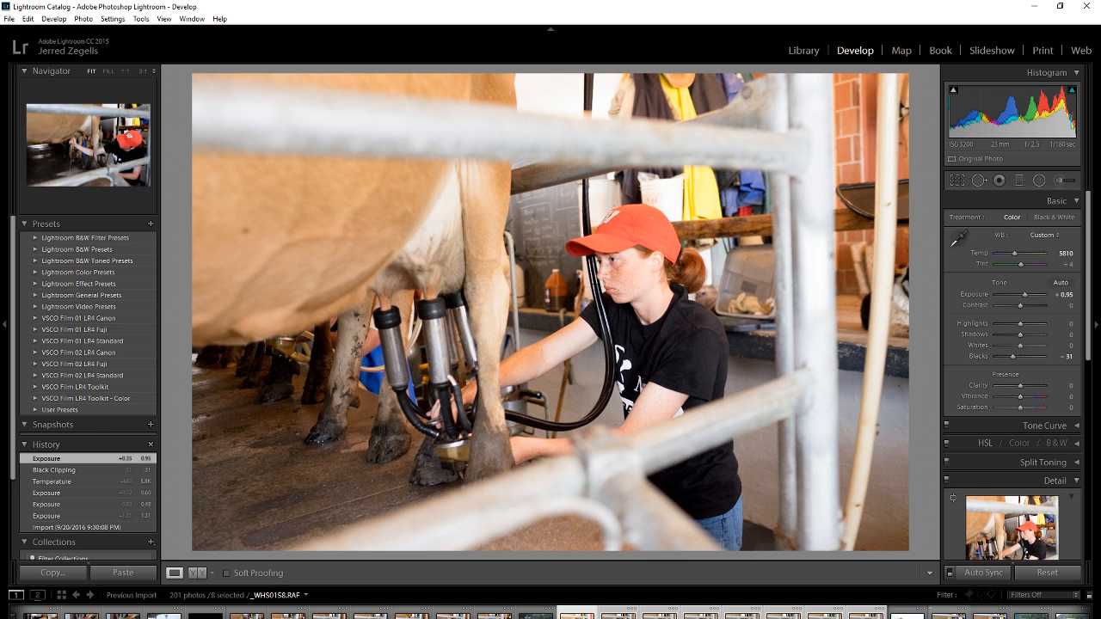
pyautogui.keyDown('ctrl'); pyautogui.click(949, 615); pyautogui.keyUp('ctrl')
pyautogui.keyDown('ctrl'); pyautogui.click(991, 615); pyautogui.keyUp('ctrl')
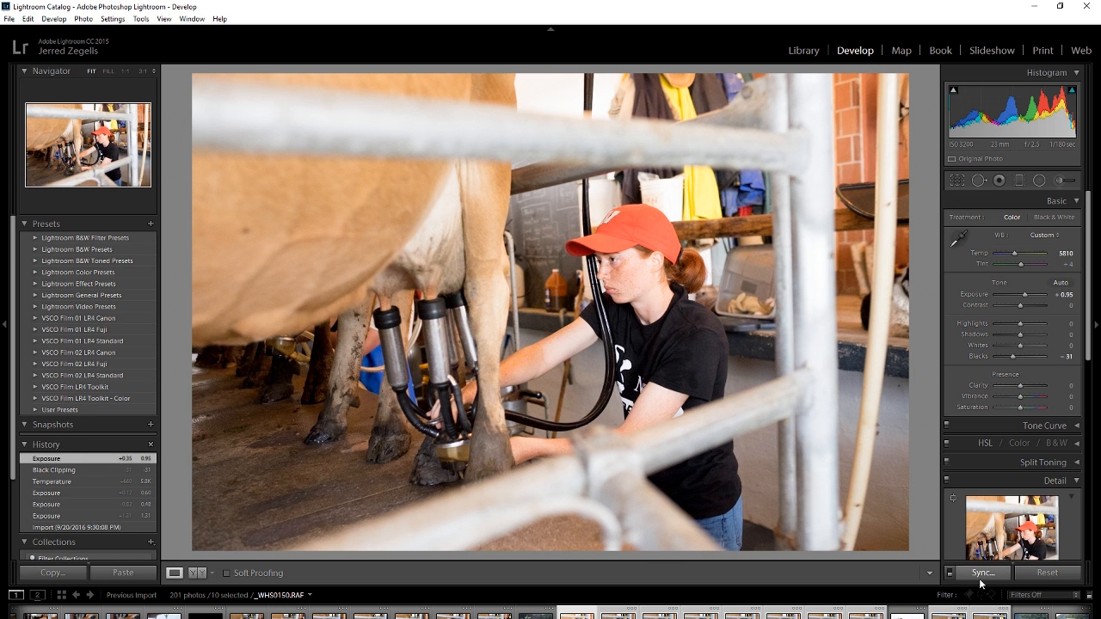
pyautogui.click(982, 574)
pyautogui.click(731, 490)
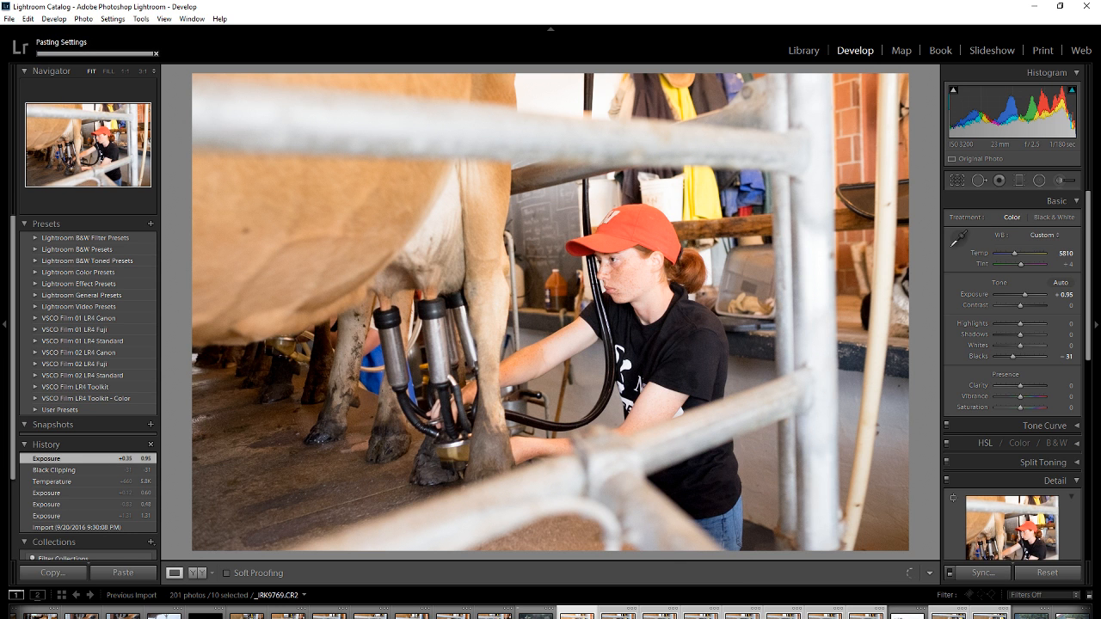
# Open synced photo _WHS0151.RAF and compare its Import and Synchronize Settings history states.
pyautogui.click(536, 614)
pyautogui.click(620, 614)
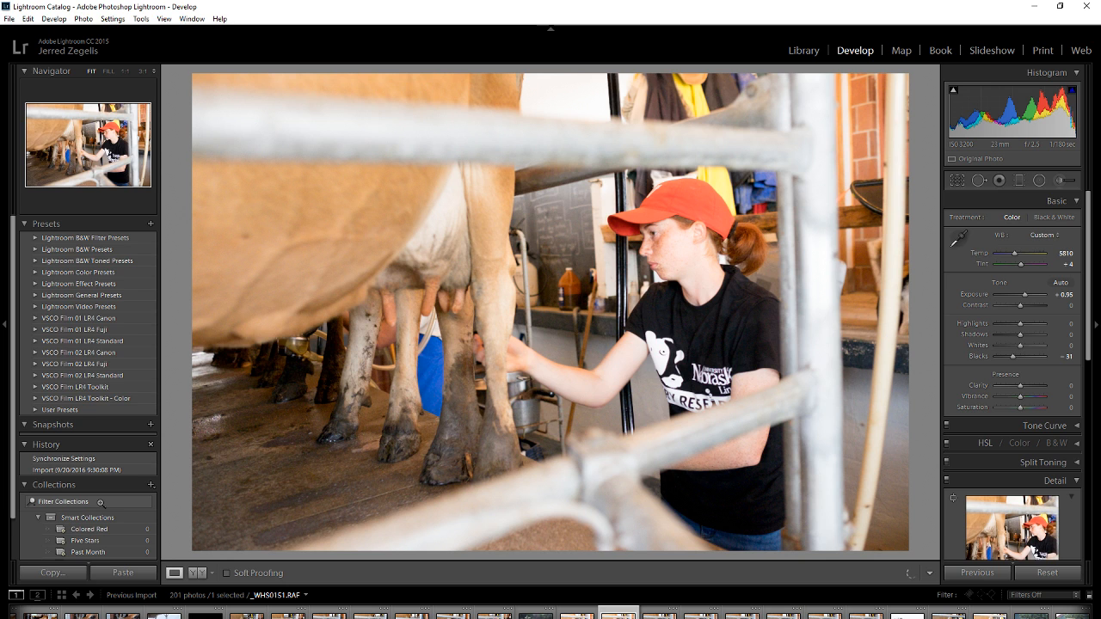
pyautogui.click(69, 471)
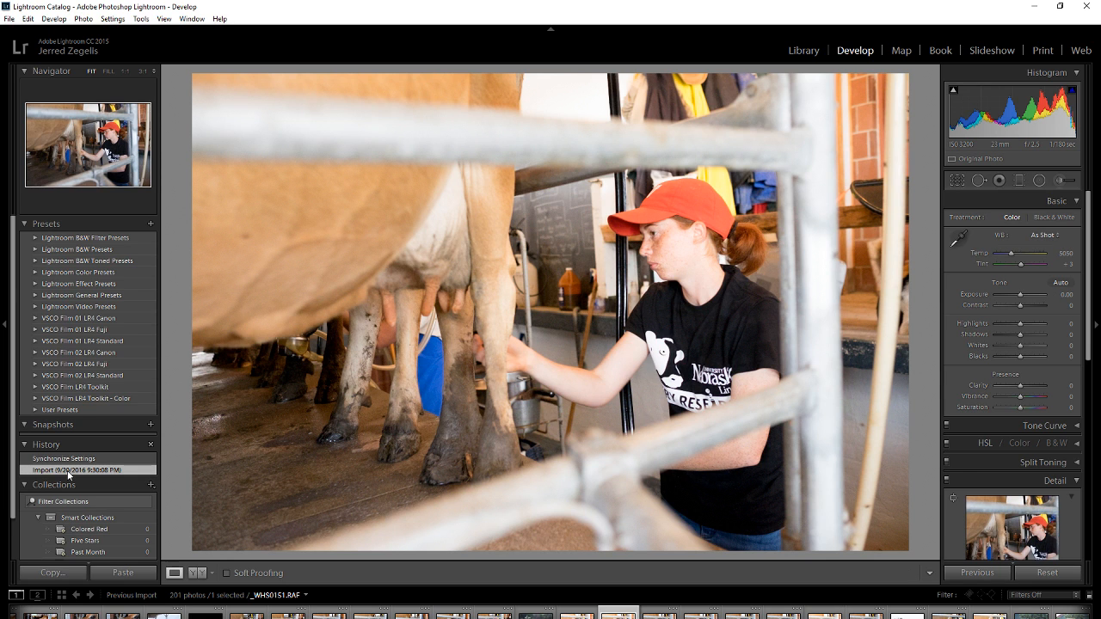
pyautogui.click(67, 460)
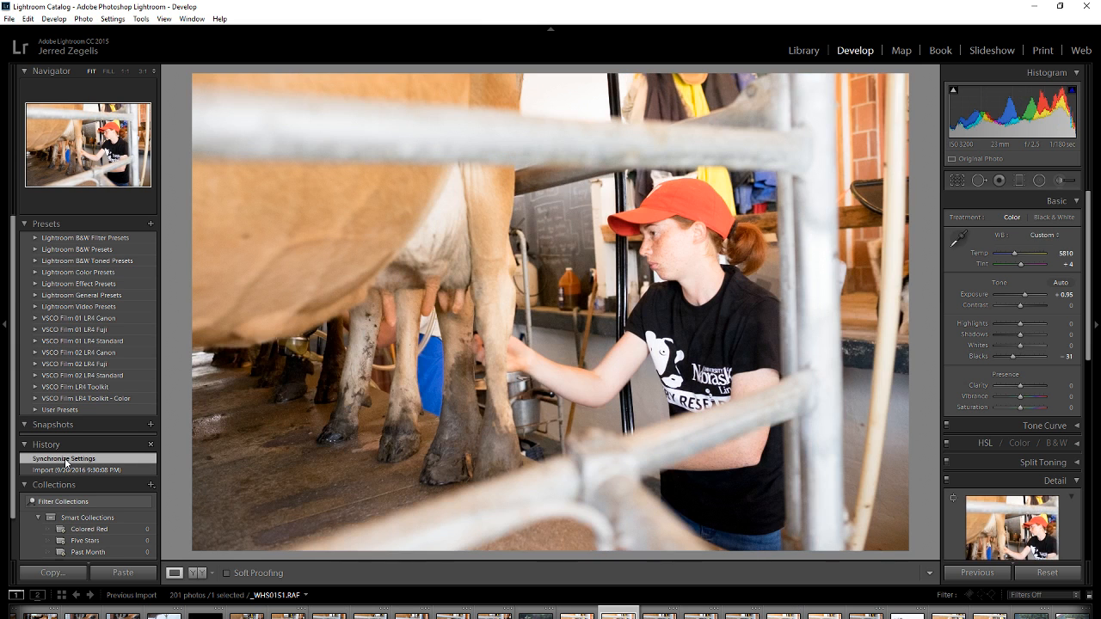
# Check cow nose photo _IRK9784.CR2 at 1:1 and set Exposure to +0.71, Temp to 5214, Blacks to -17 and Highlights to +60.
pyautogui.scroll(-5, 867, 616)
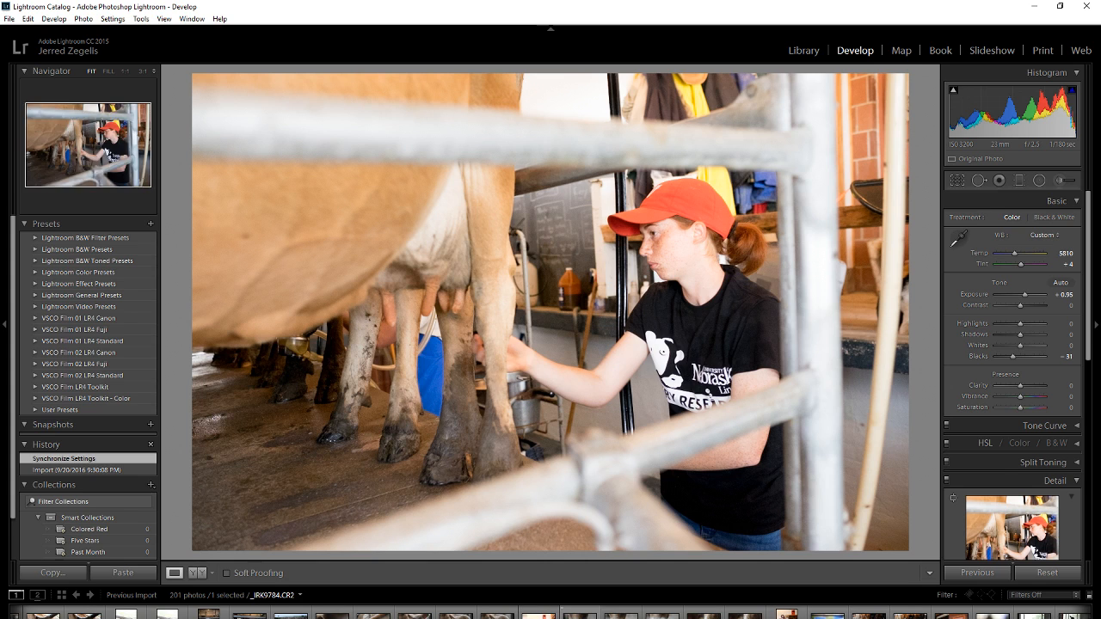
pyautogui.click(580, 615)
pyautogui.click(486, 334)
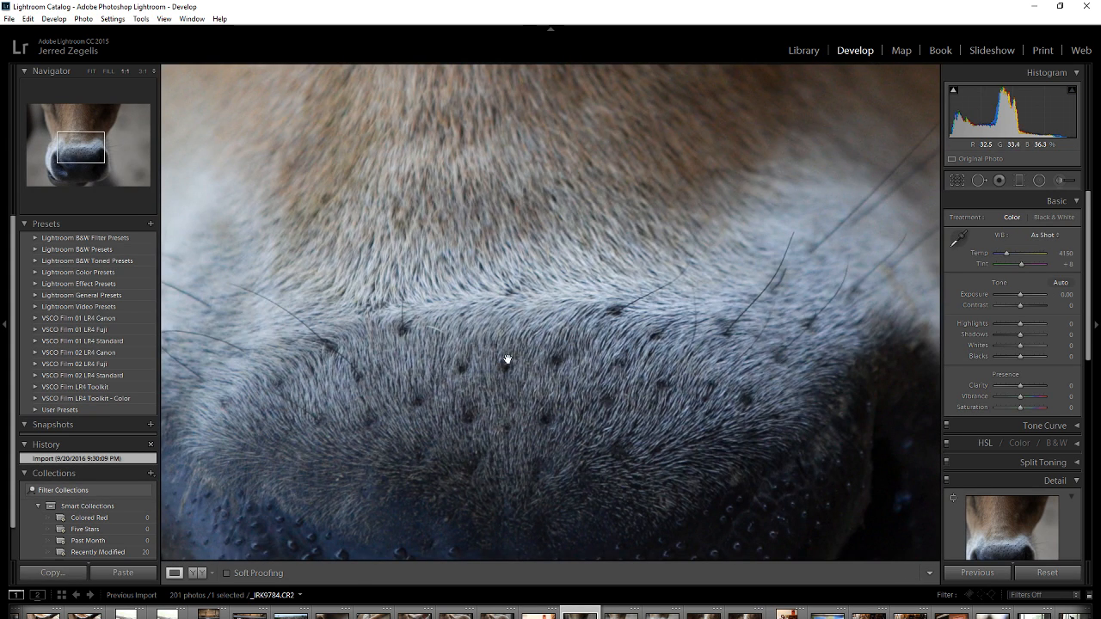
pyautogui.click(506, 362)
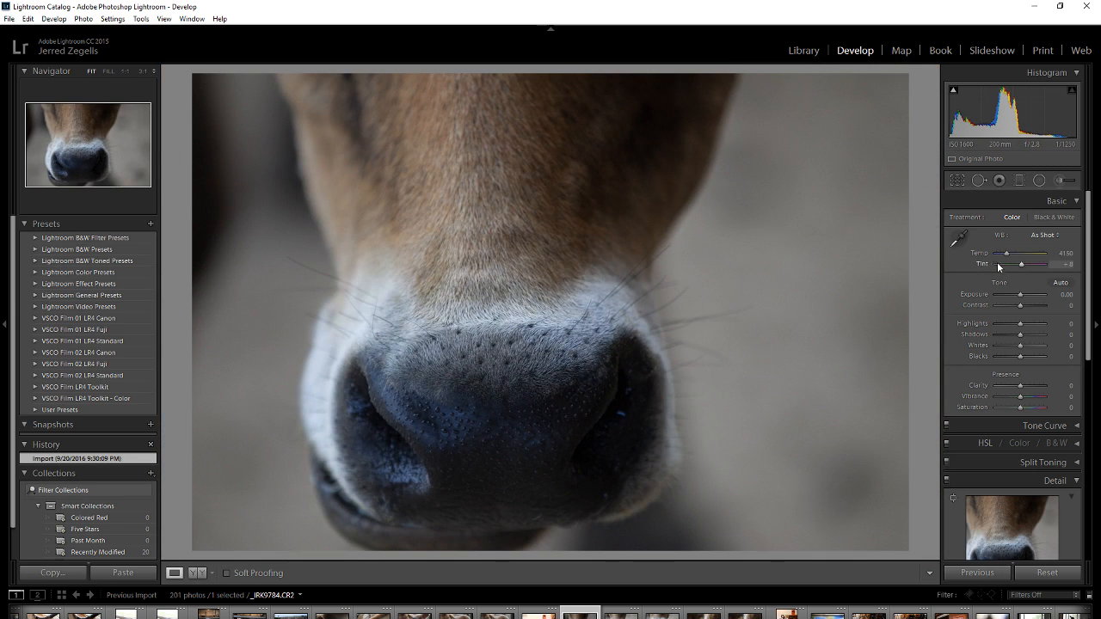
pyautogui.moveTo(1020, 294); pyautogui.dragTo(1024, 295)
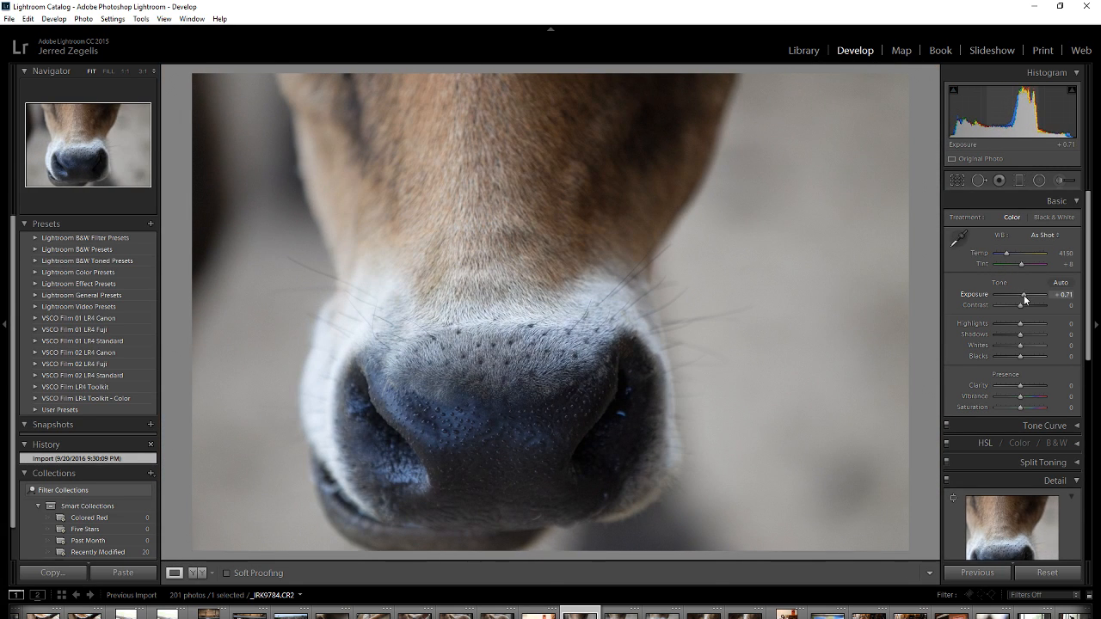
pyautogui.moveTo(1007, 254); pyautogui.dragTo(1013, 258)
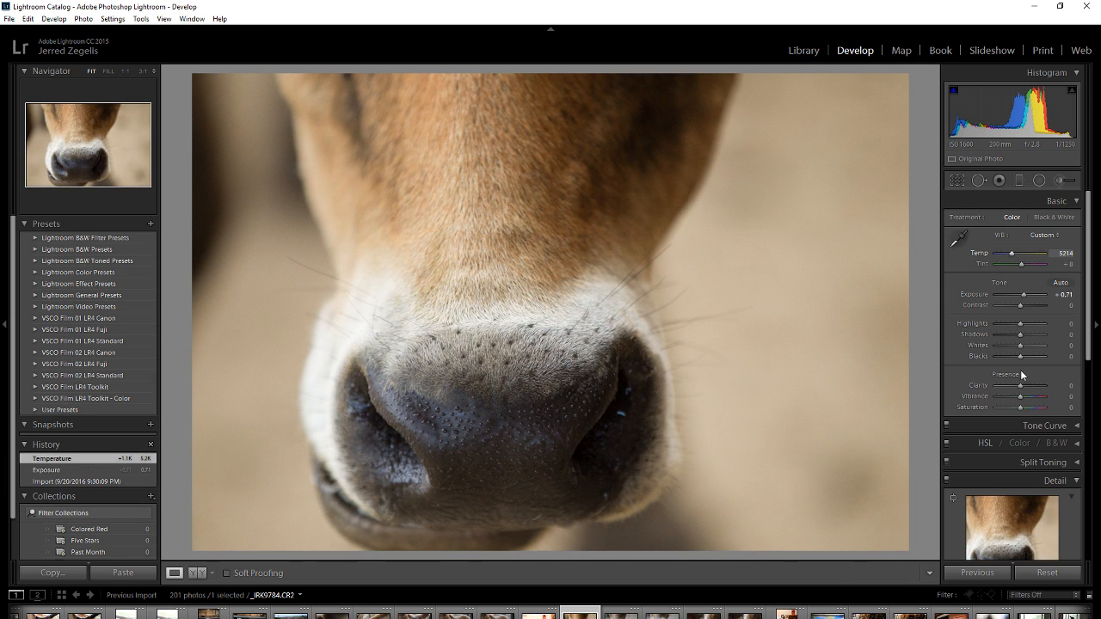
pyautogui.moveTo(1021, 355); pyautogui.dragTo(1034, 329)
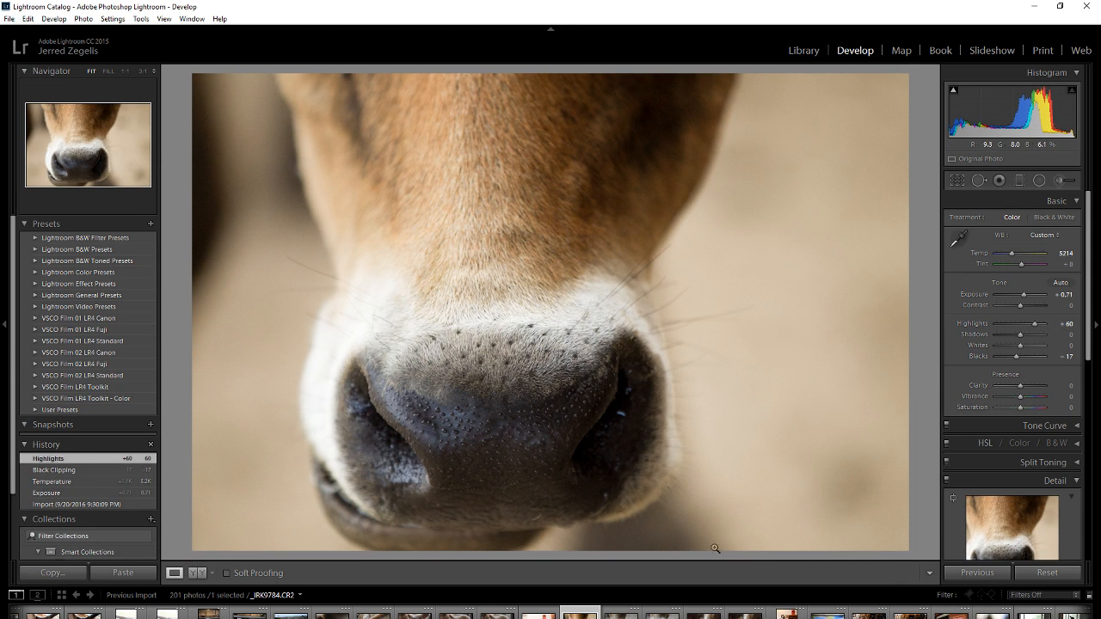
# Synchronize the nose photo's settings across the five consecutive cow close-ups and open the fourth one.
pyautogui.keyDown('shift'); pyautogui.click(745, 615); pyautogui.keyUp('shift')
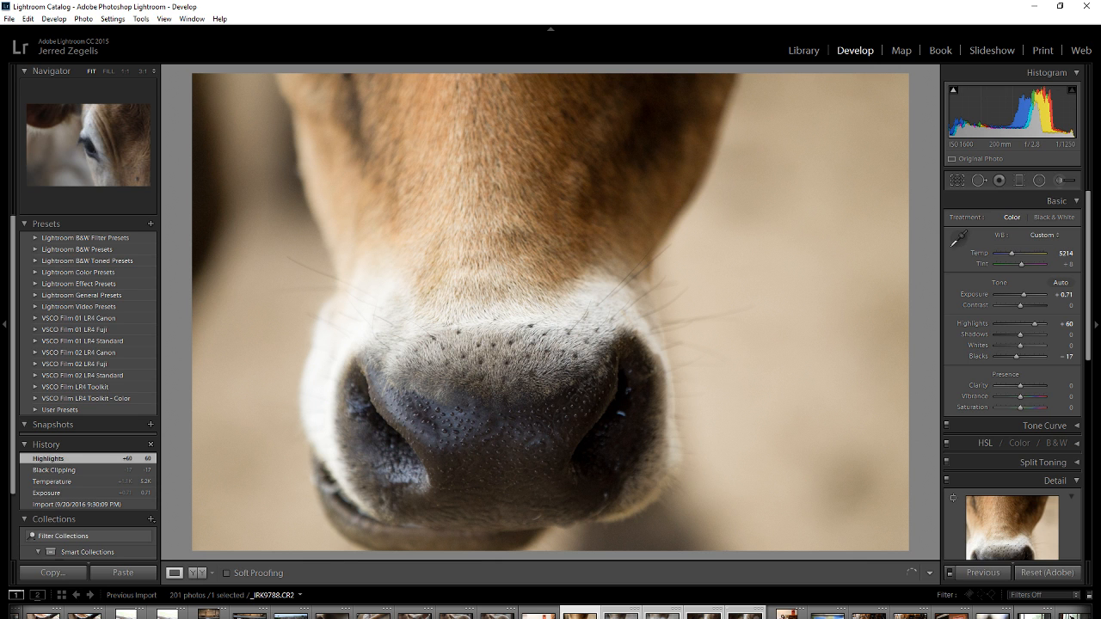
pyautogui.hotkey('ctrl', 'shift', 's')
pyautogui.click(733, 490)
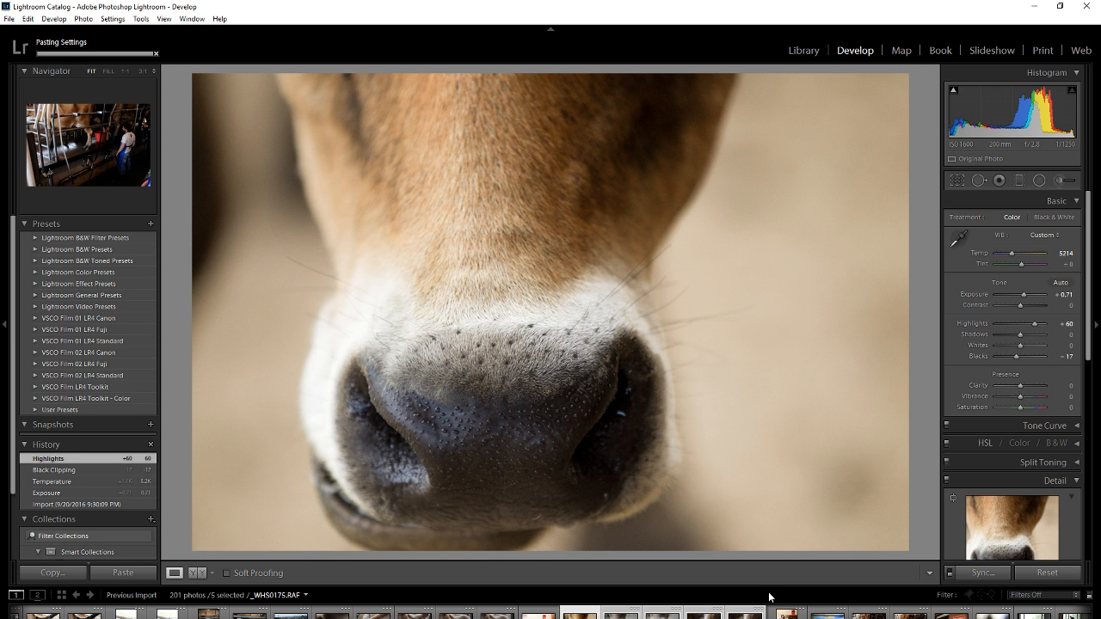
pyautogui.click(706, 615)
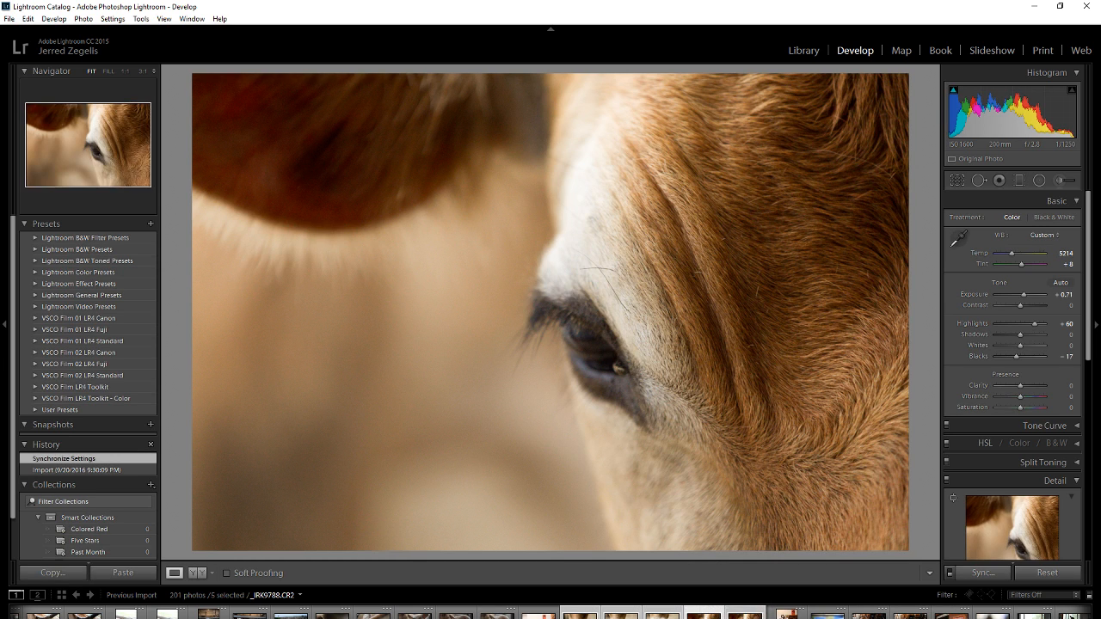
# Open cow eye photo _IRK9788.CR2 and heal the fly on the cow's face with a size 78 Spot Removal.
pyautogui.click(742, 614)
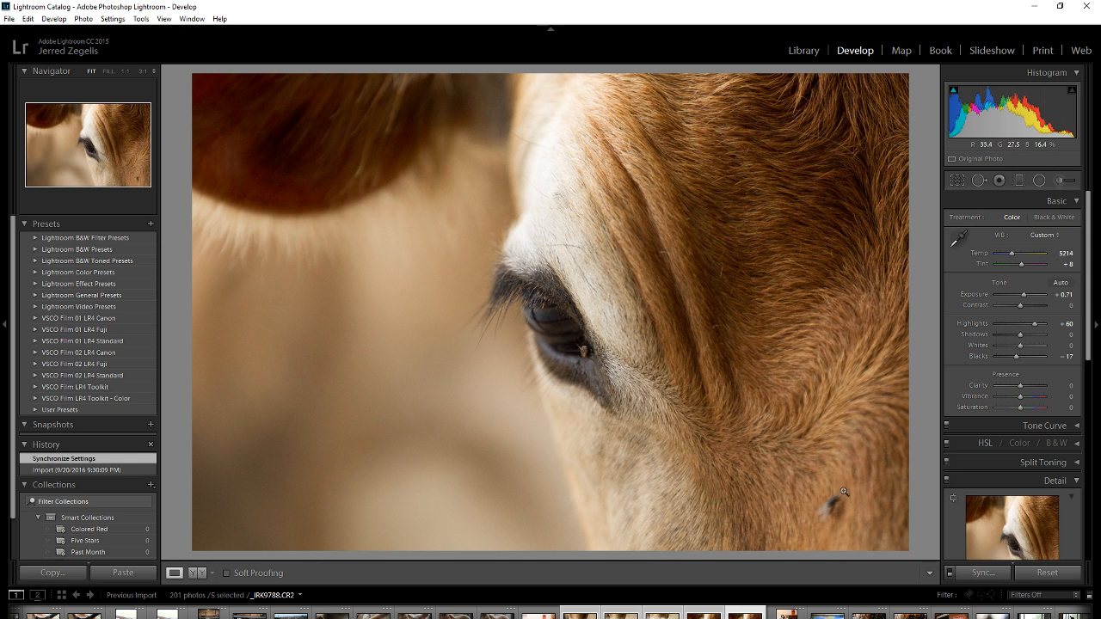
pyautogui.click(979, 181)
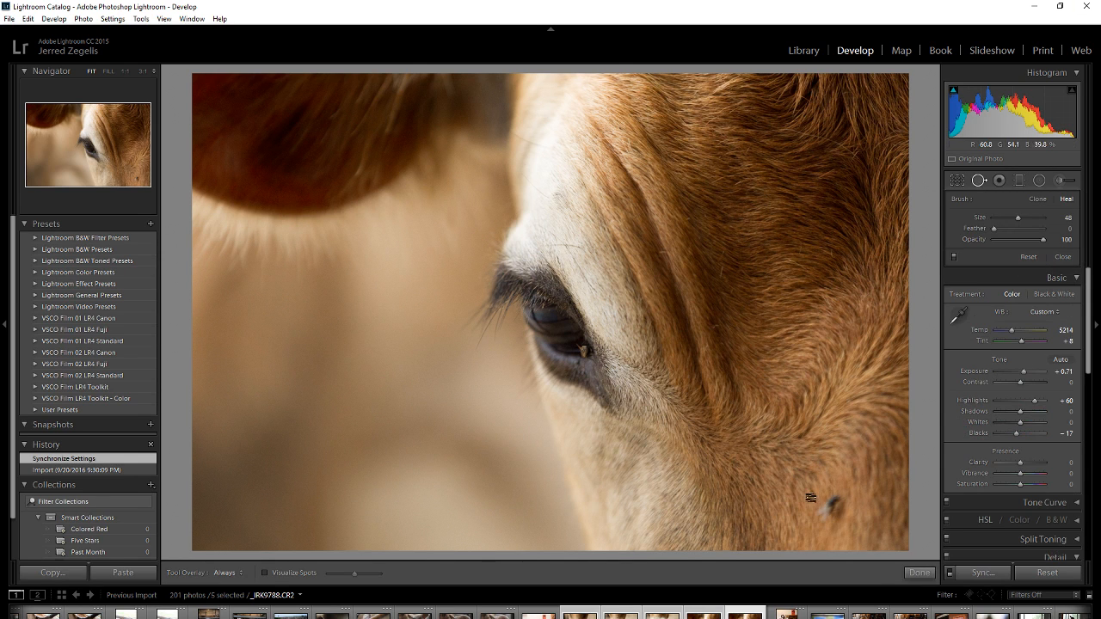
pyautogui.scroll(5, 830, 508)
pyautogui.click(830, 508)
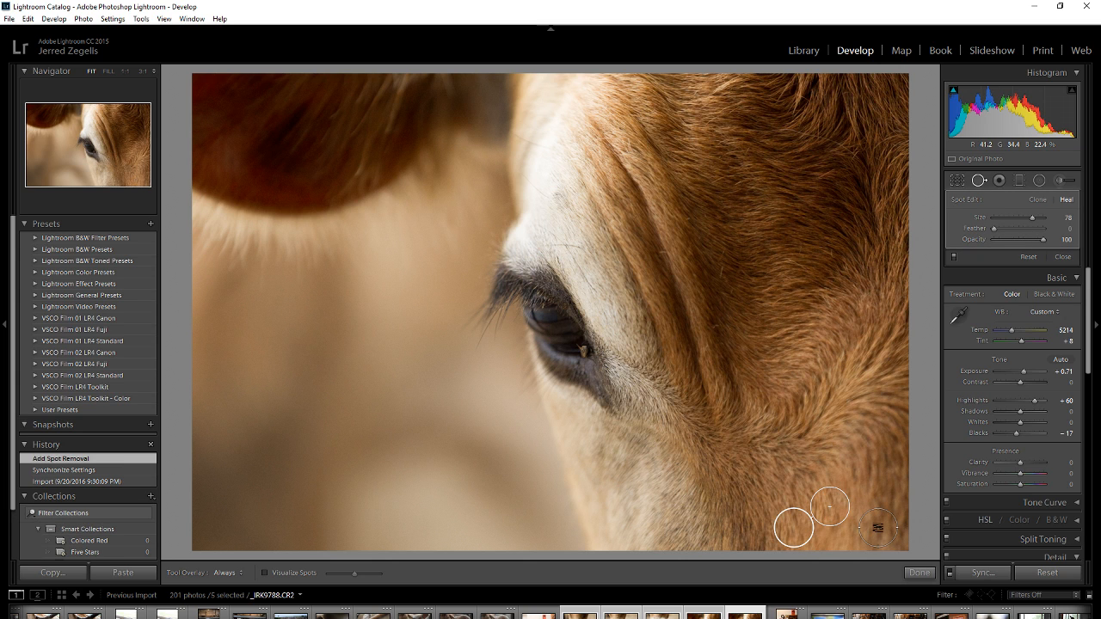
pyautogui.click(978, 179)
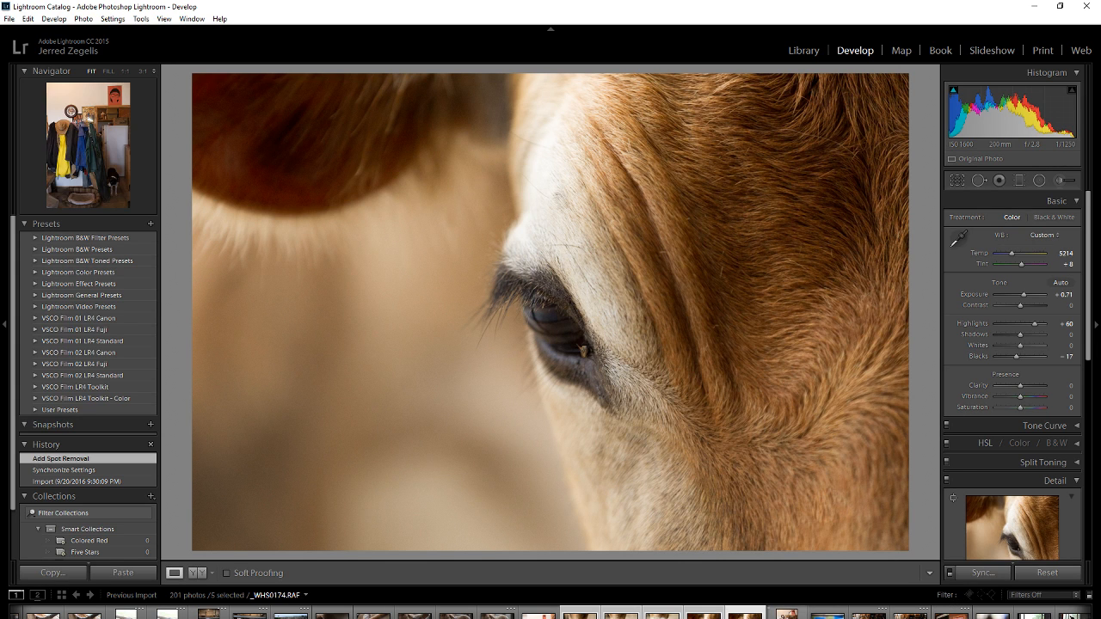
pyautogui.scroll(-3, 787, 613)
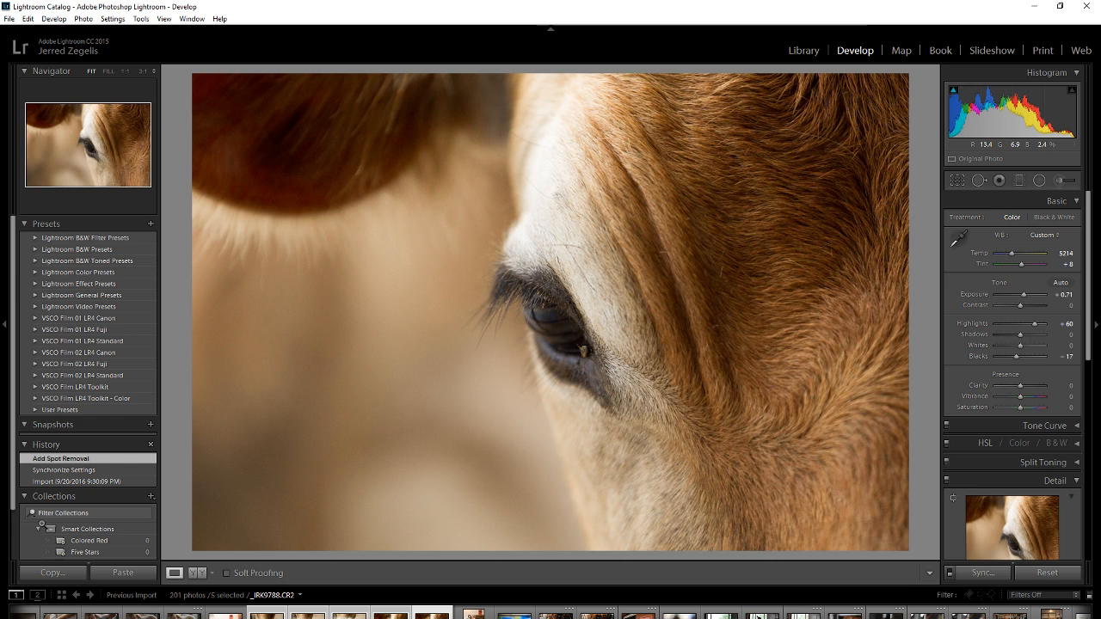
# Open the export settings for the five selected cow photos and try a Specific folder destination with the subfolder option enabled.
pyautogui.click(14, 20)
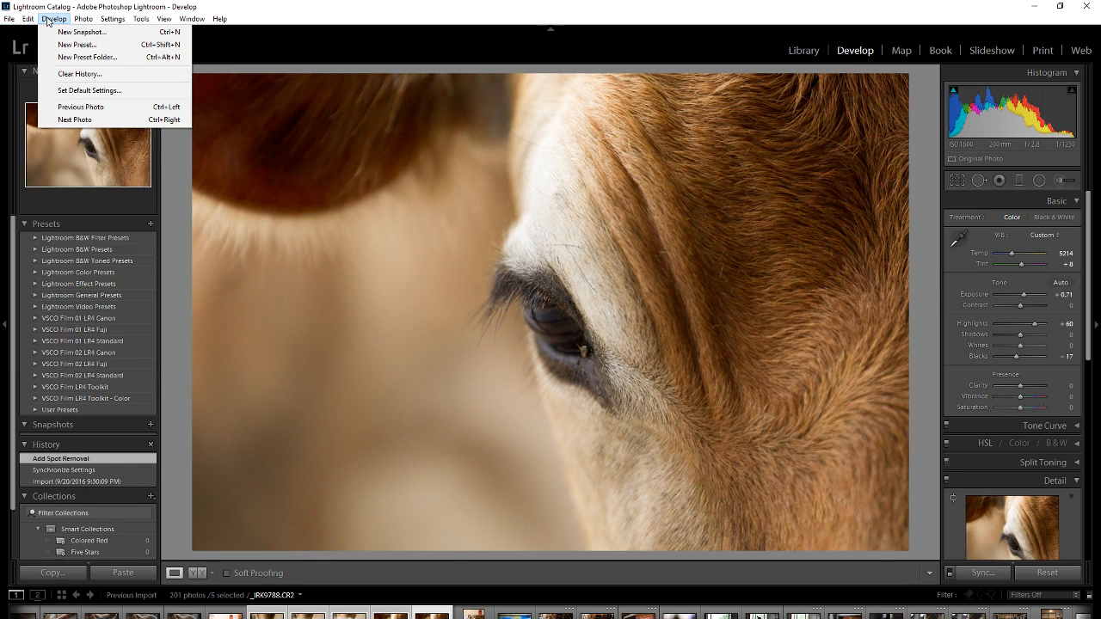
pyautogui.click(32, 157)
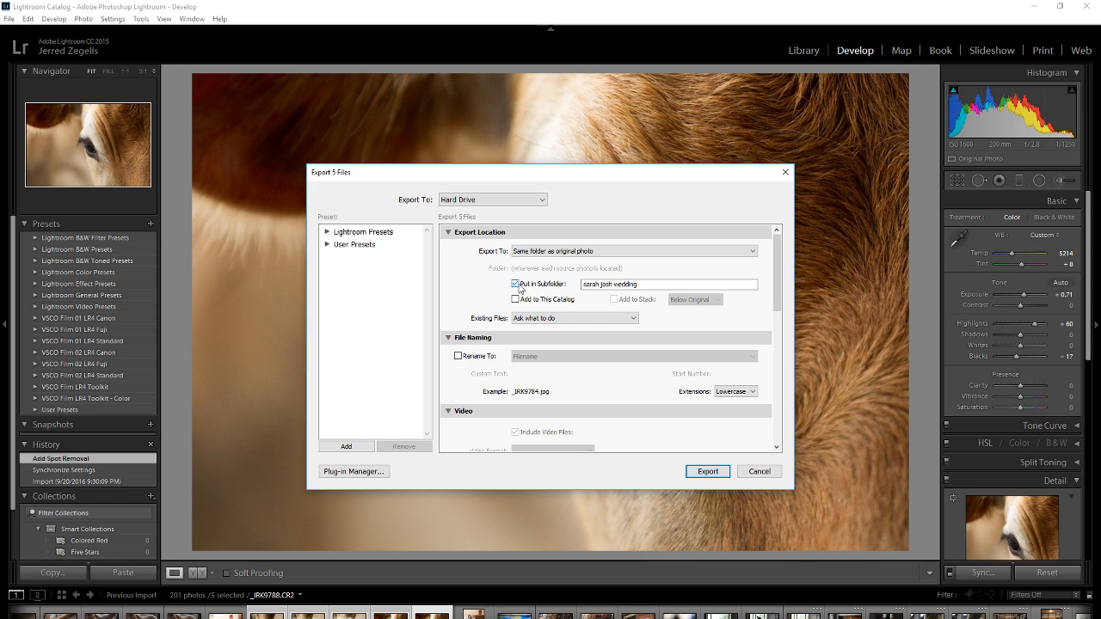
pyautogui.click(579, 251)
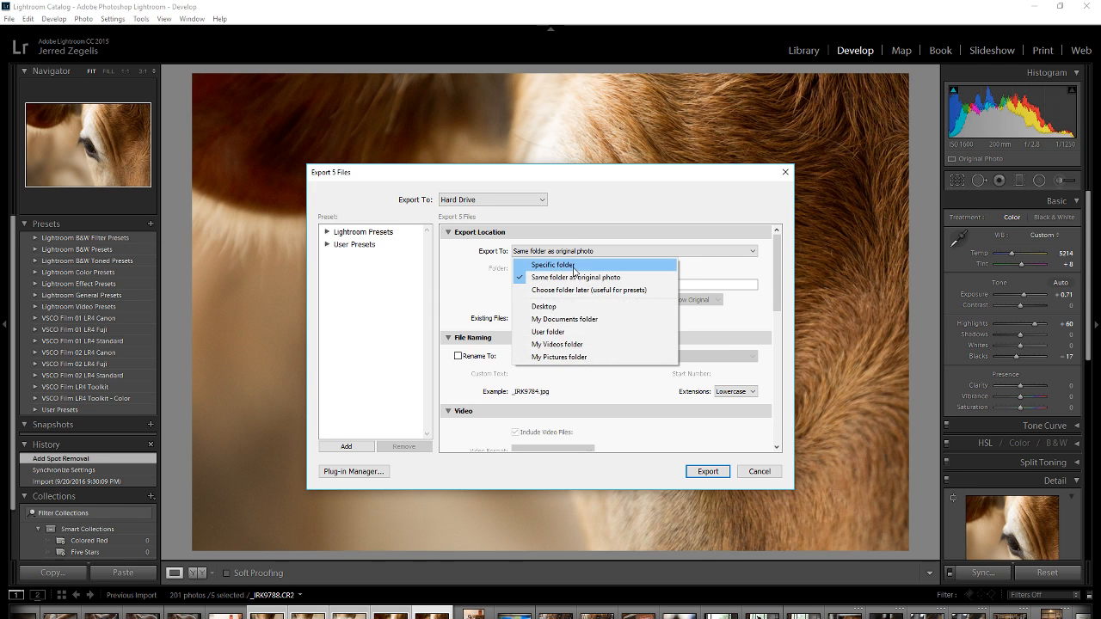
pyautogui.click(574, 267)
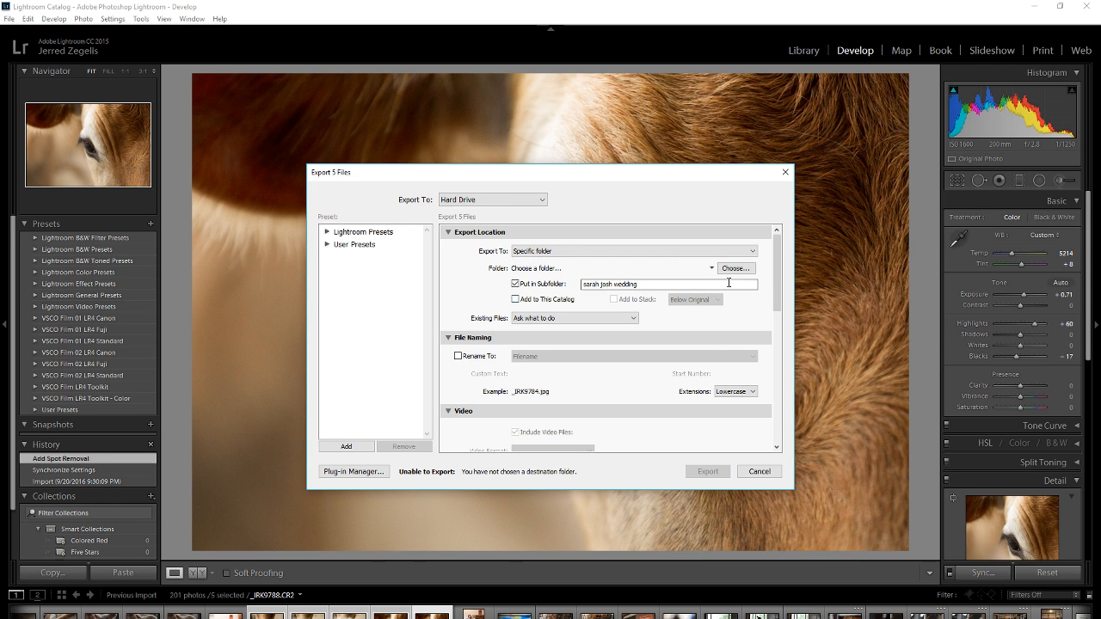
pyautogui.click(532, 285)
pyautogui.click(542, 285)
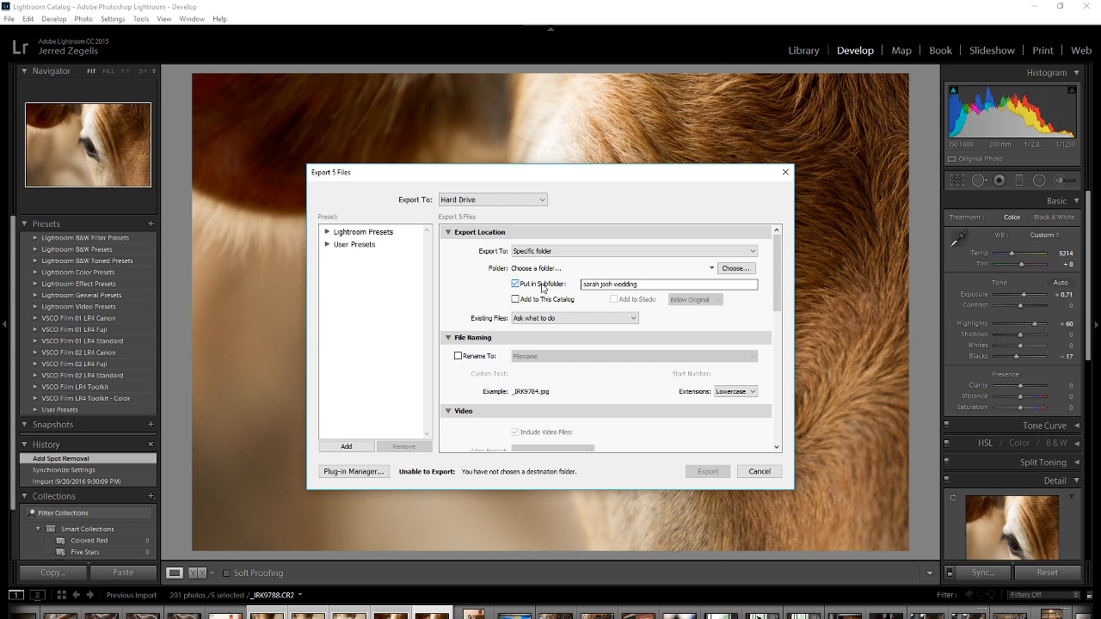
# Review the export dialog's file format, quality, image sizing, sharpening and metadata settings, and close it without exporting.
pyautogui.scroll(-10, 589, 297)
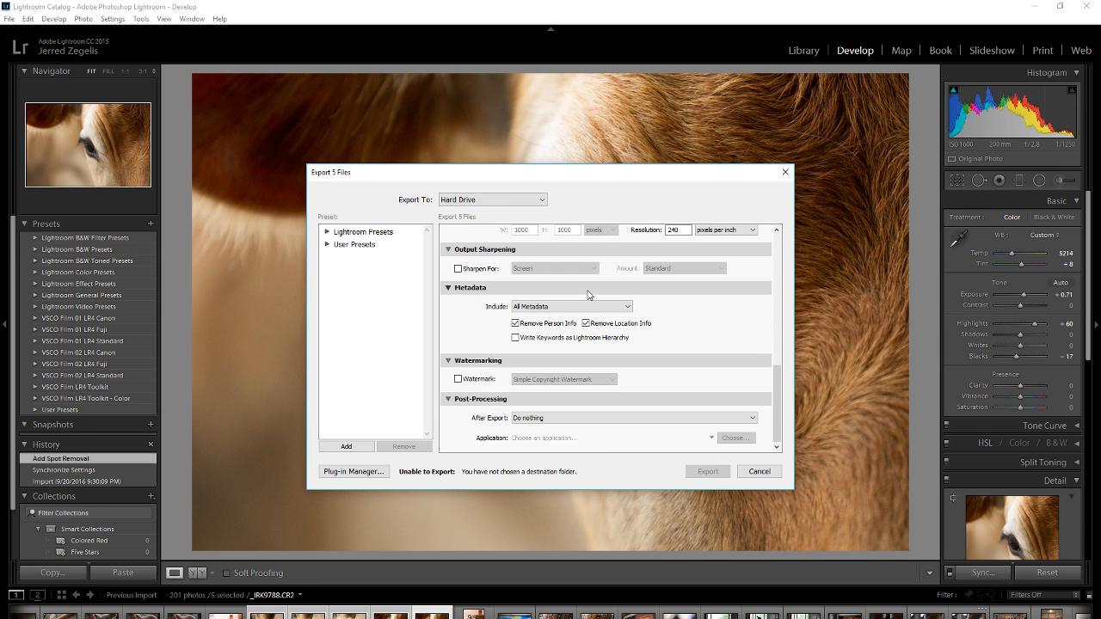
pyautogui.scroll(10, 589, 298)
pyautogui.scroll(-5, 768, 282)
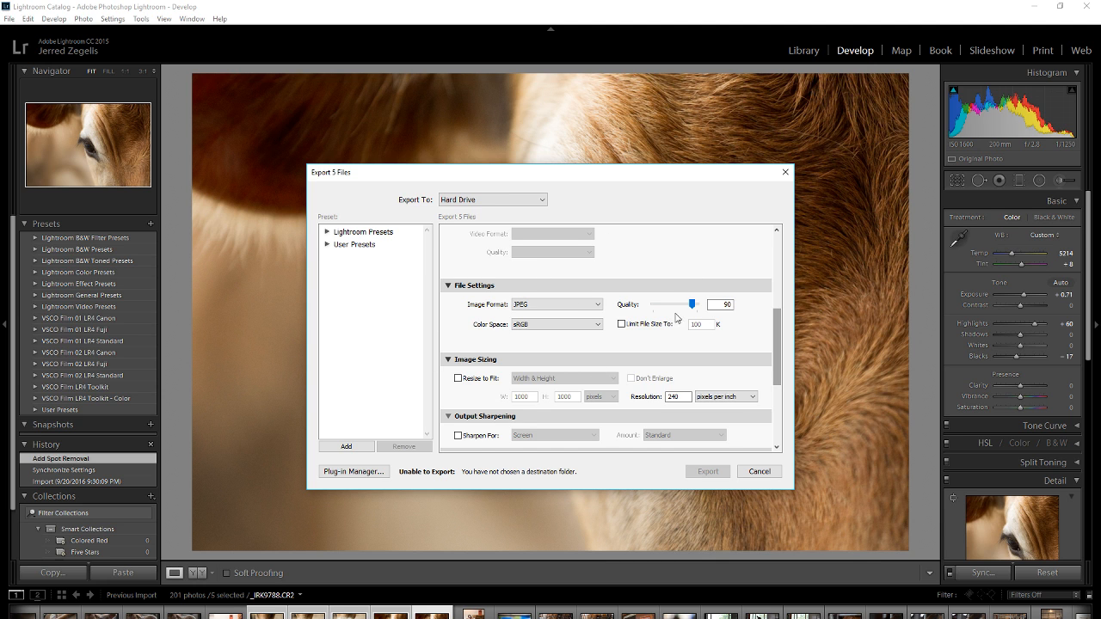
pyautogui.click(770, 471)
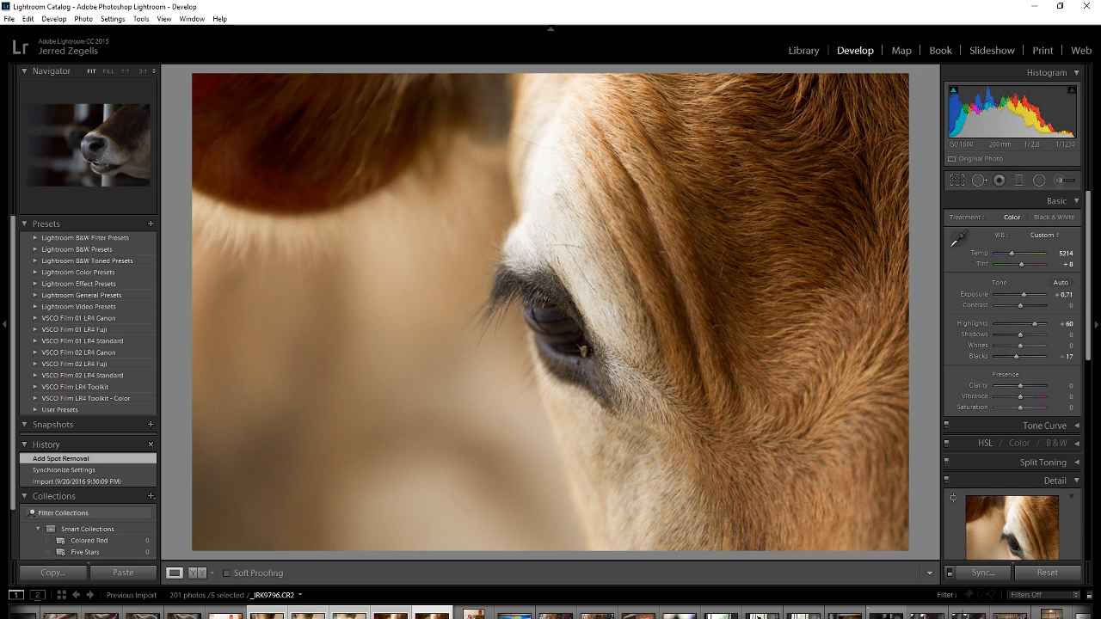
# Open cow muzzle photo _IRK9796.CR2 and look through its Tone Curve and Detail settings.
pyautogui.click(886, 611)
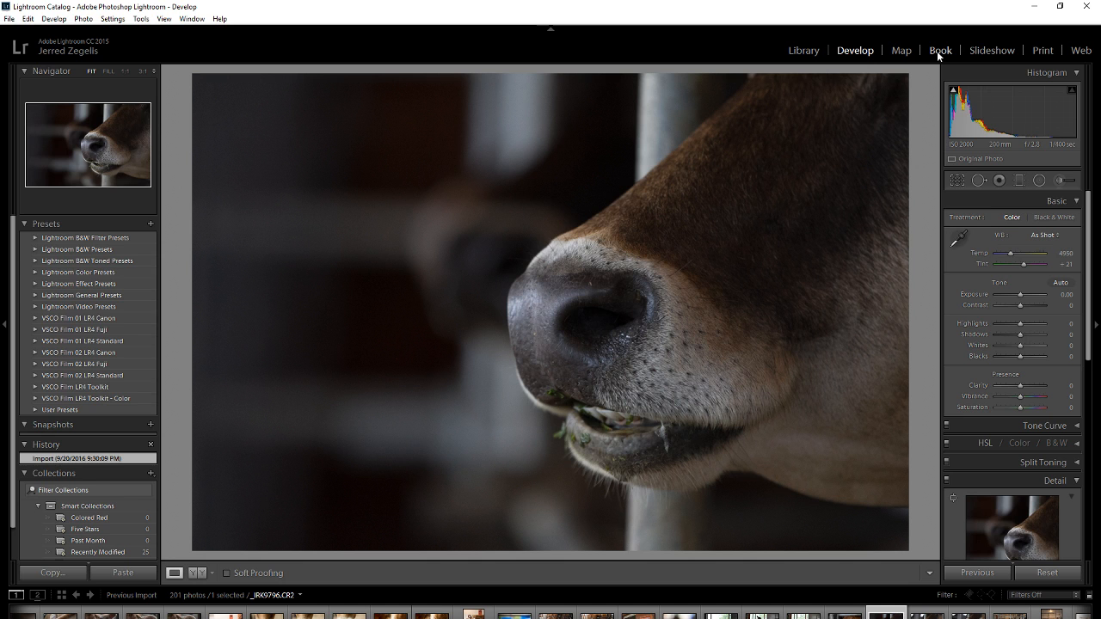
pyautogui.click(1045, 425)
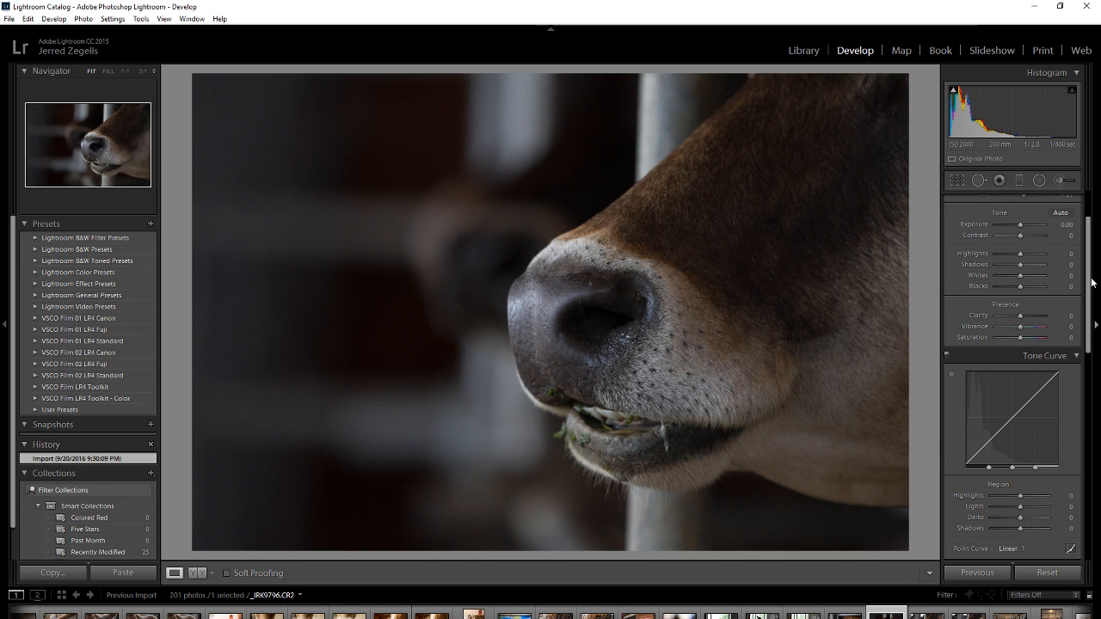
pyautogui.moveTo(1089, 278); pyautogui.dragTo(1091, 334)
pyautogui.scroll(-3, 1061, 350)
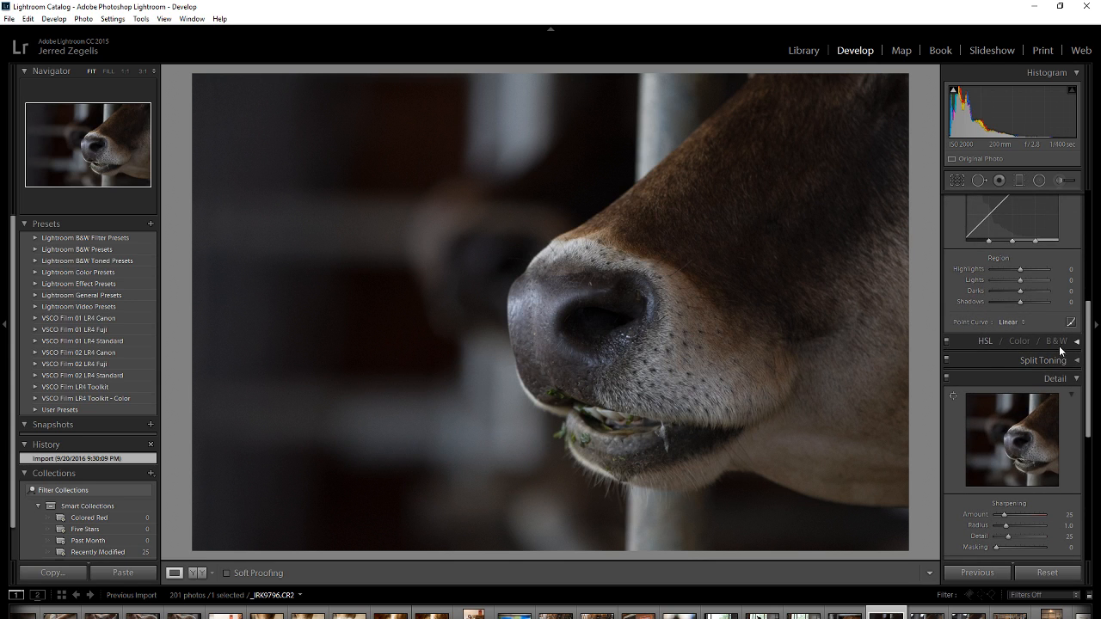
# Try an Orange hue shift of -100 in the muzzle photo's Color adjustments and return it to 0.
pyautogui.click(1020, 342)
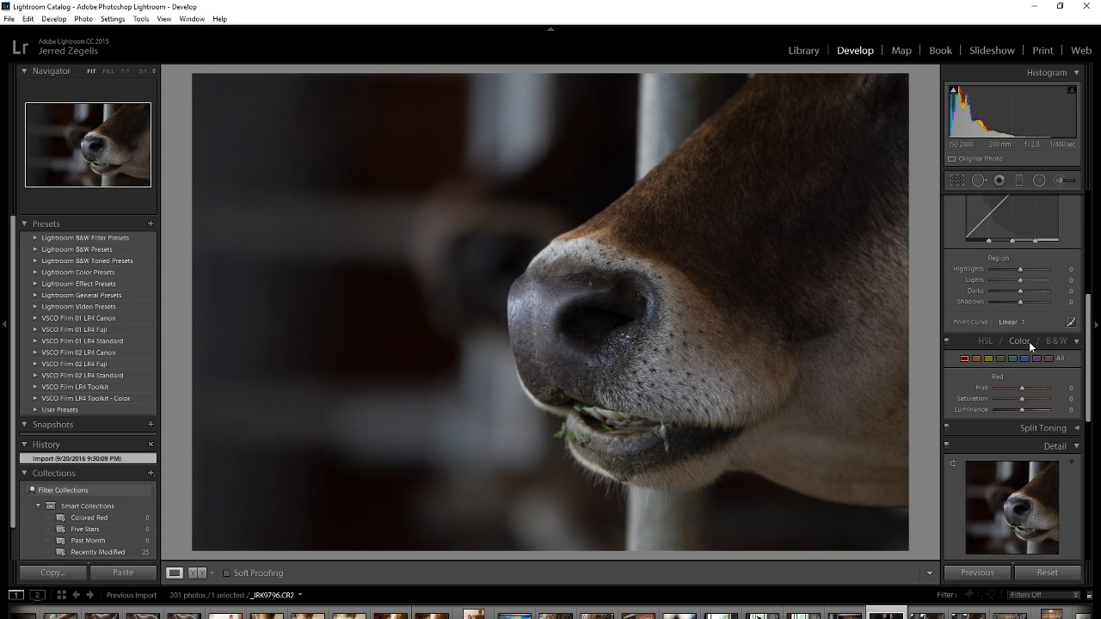
pyautogui.click(977, 359)
pyautogui.moveTo(1022, 385); pyautogui.dragTo(983, 387)
pyautogui.moveTo(996, 387); pyautogui.dragTo(1026, 396)
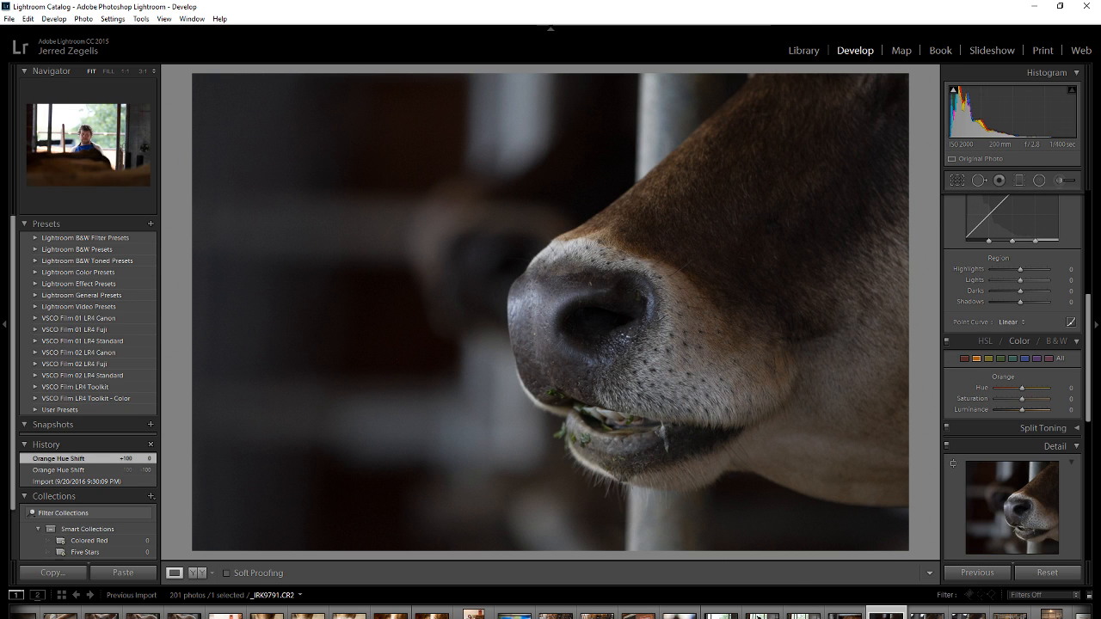
pyautogui.hotkey('alt', 'Tab')
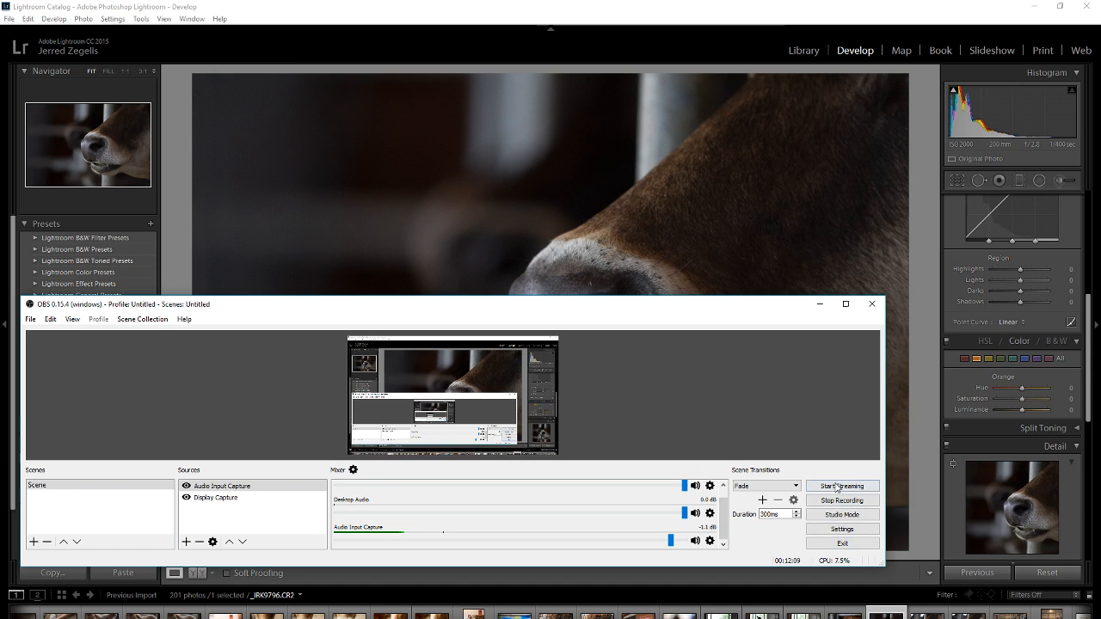